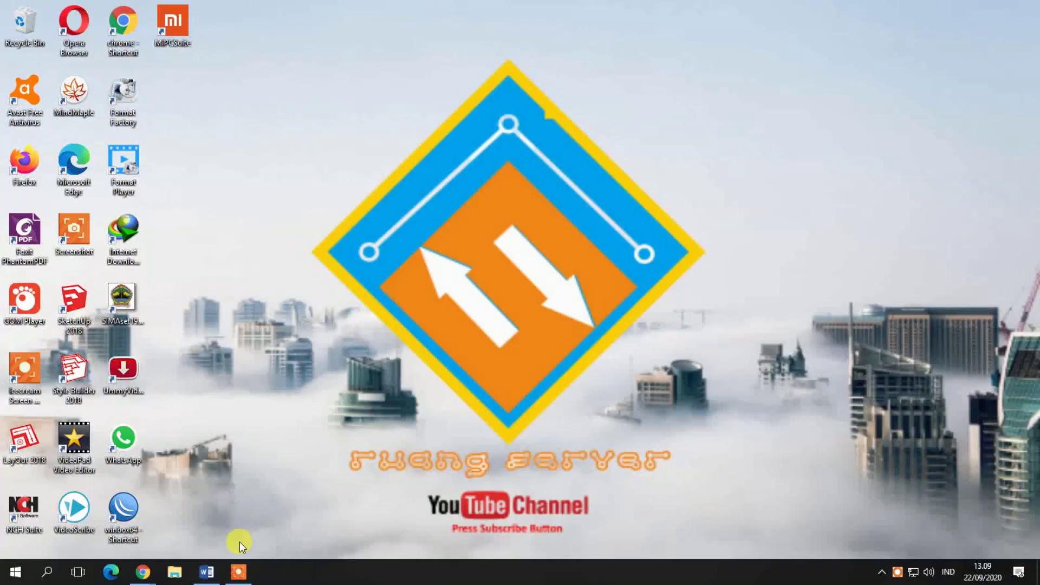
Step: Bring KONSEP DASAR up from the taskbar, select all its text, then deselect it
click(208, 573)
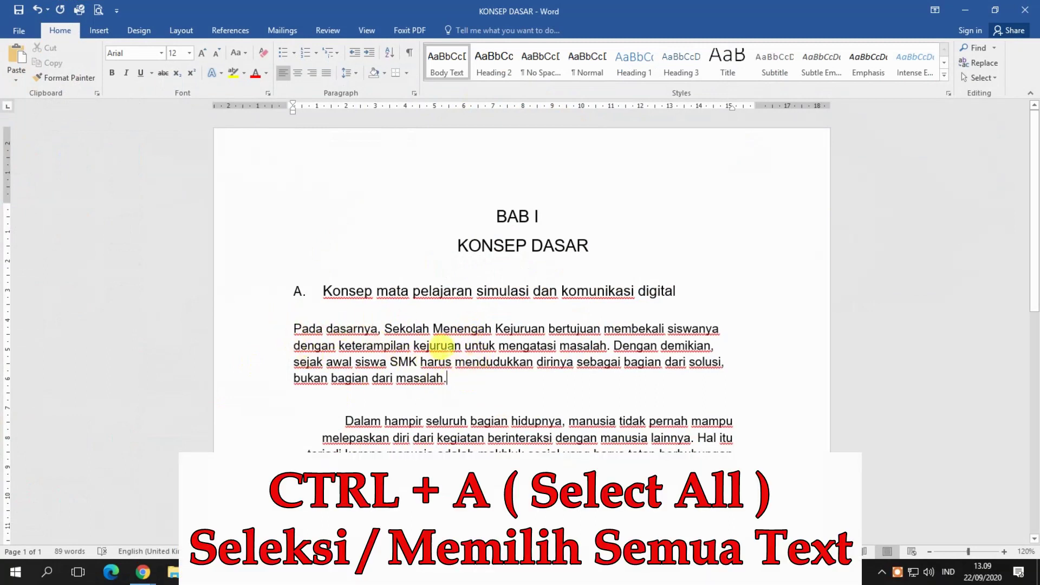
key(ctrl+a)
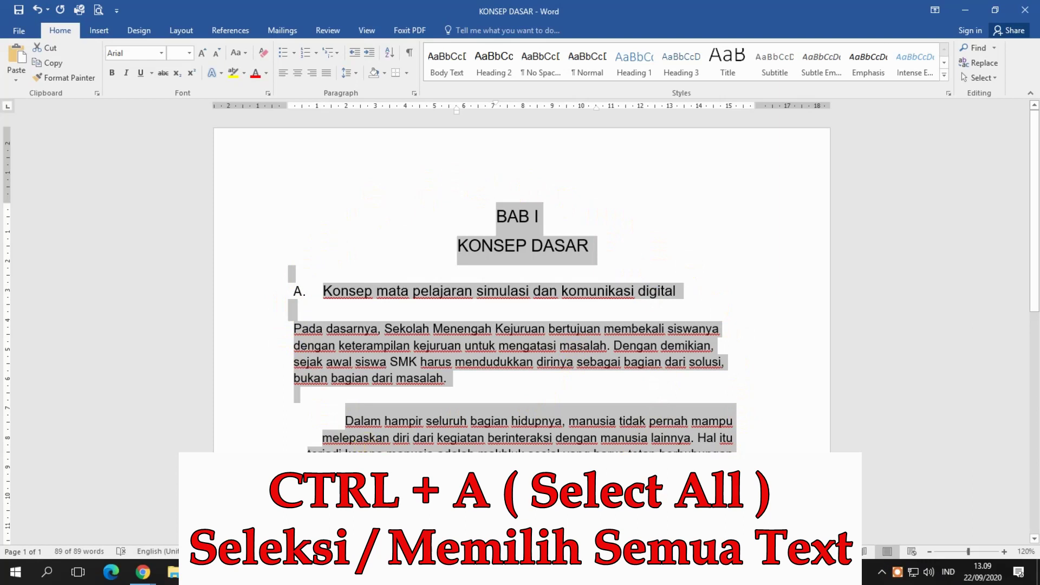
click(496, 372)
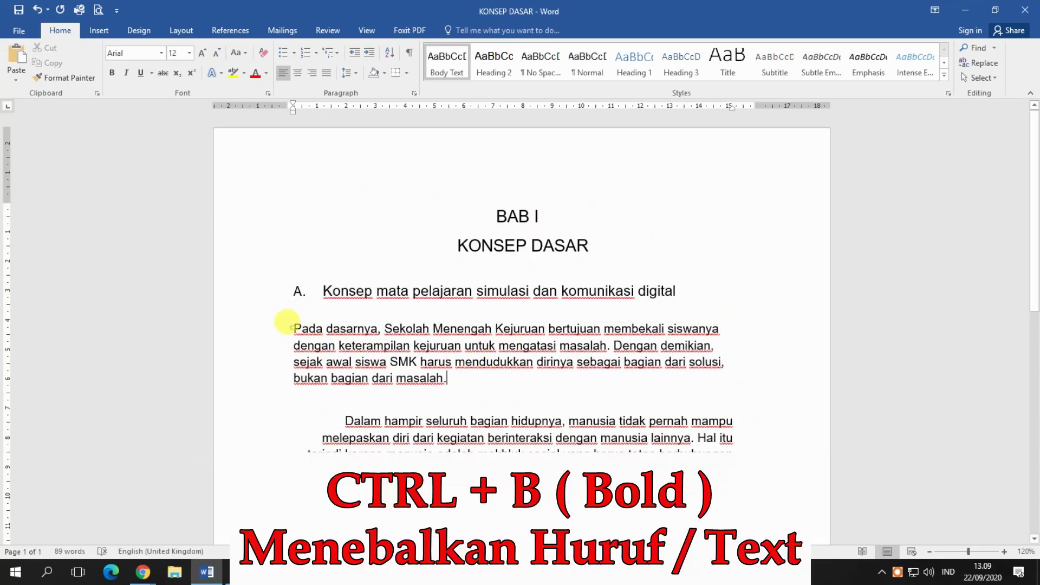
drag(293, 325, 465, 374)
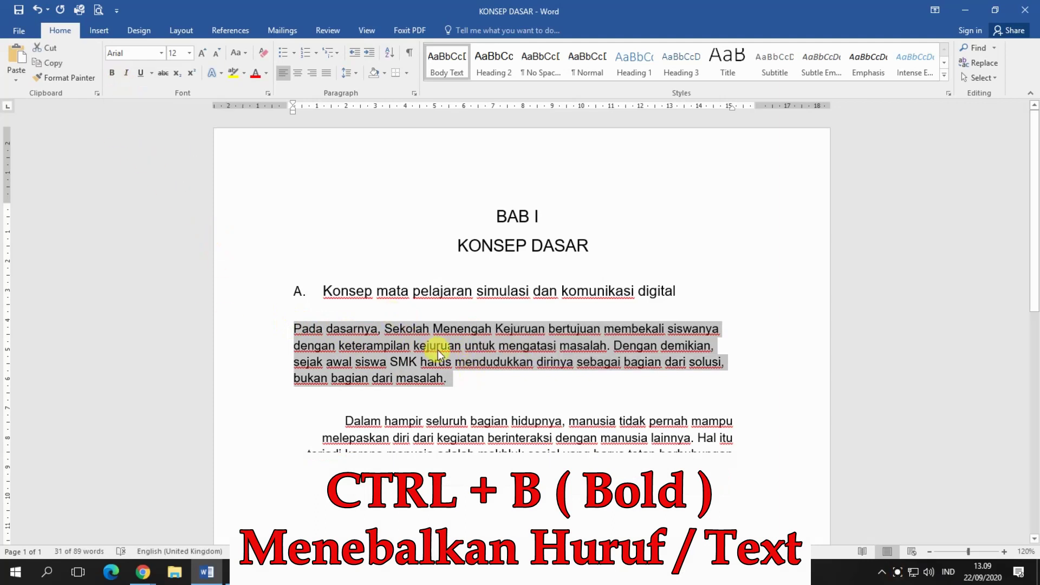
key(ctrl+b)
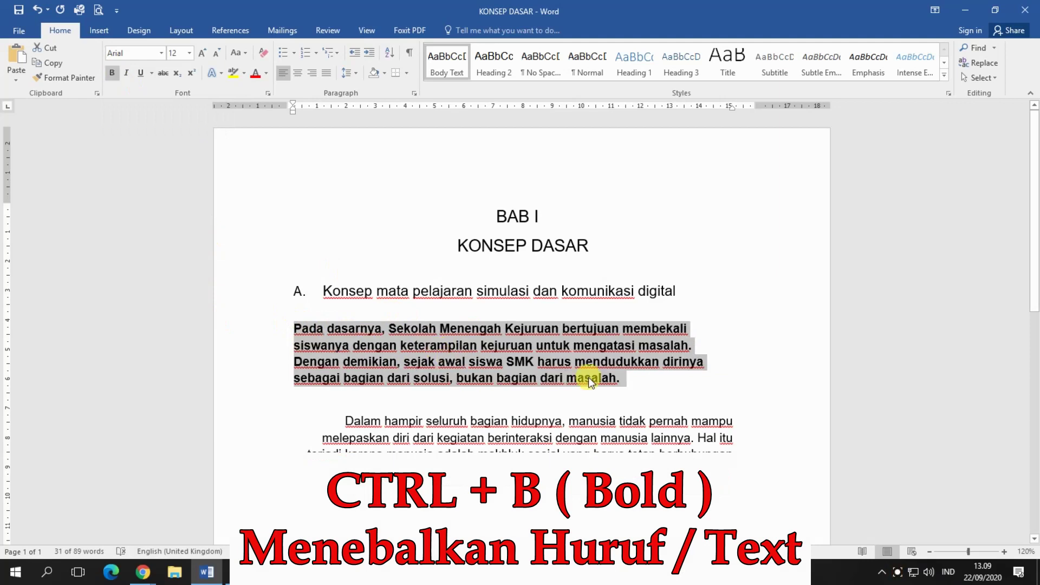
click(502, 404)
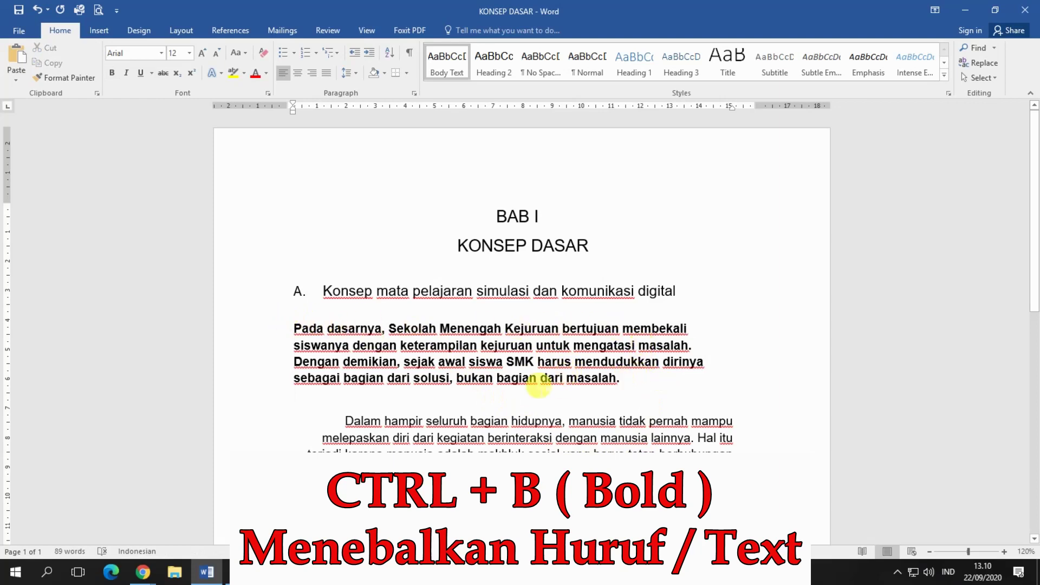
key(ctrl+z)
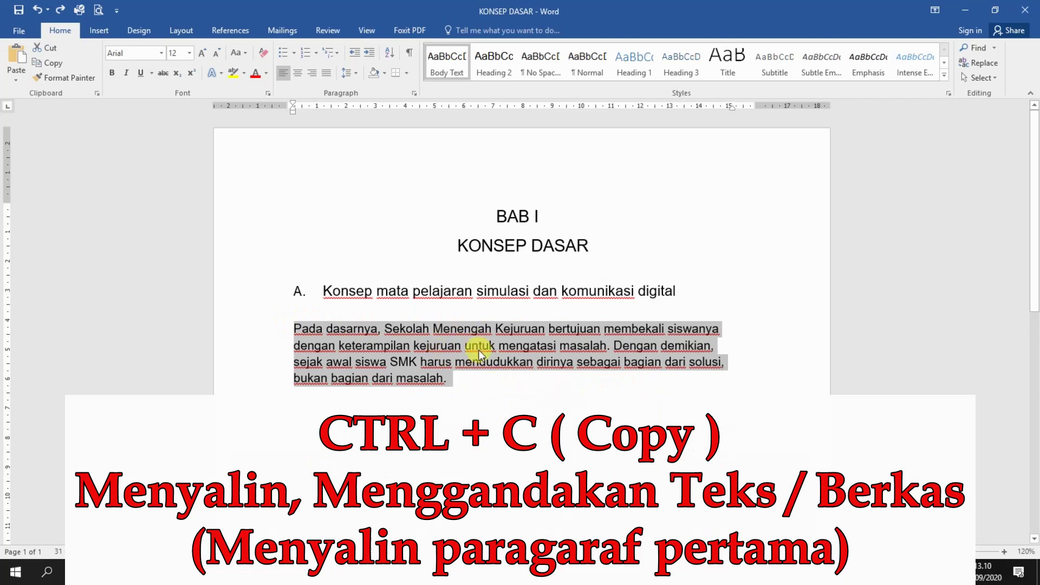
scroll(447, 379, down, 1)
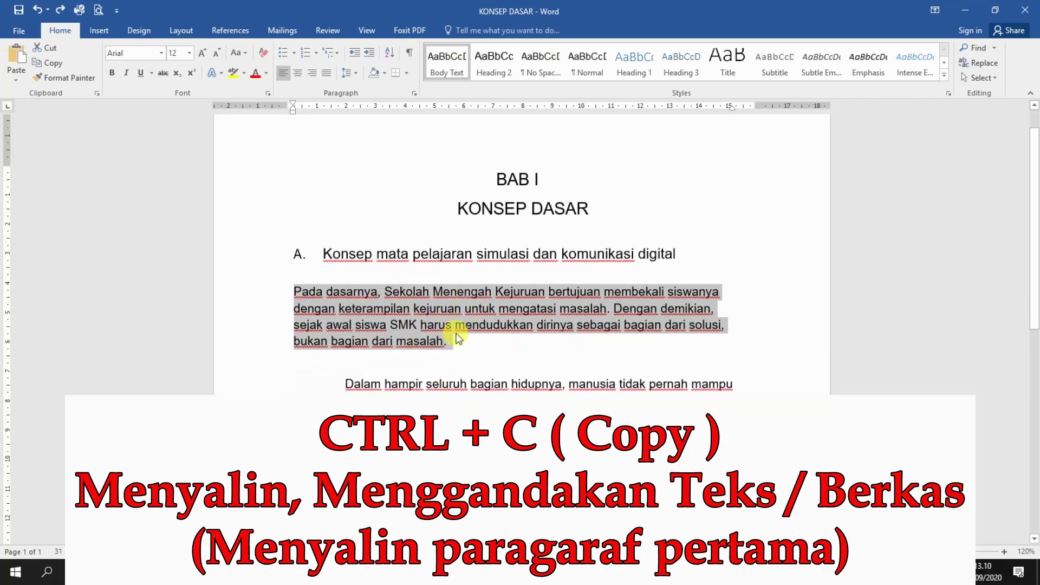
drag(294, 293, 418, 324)
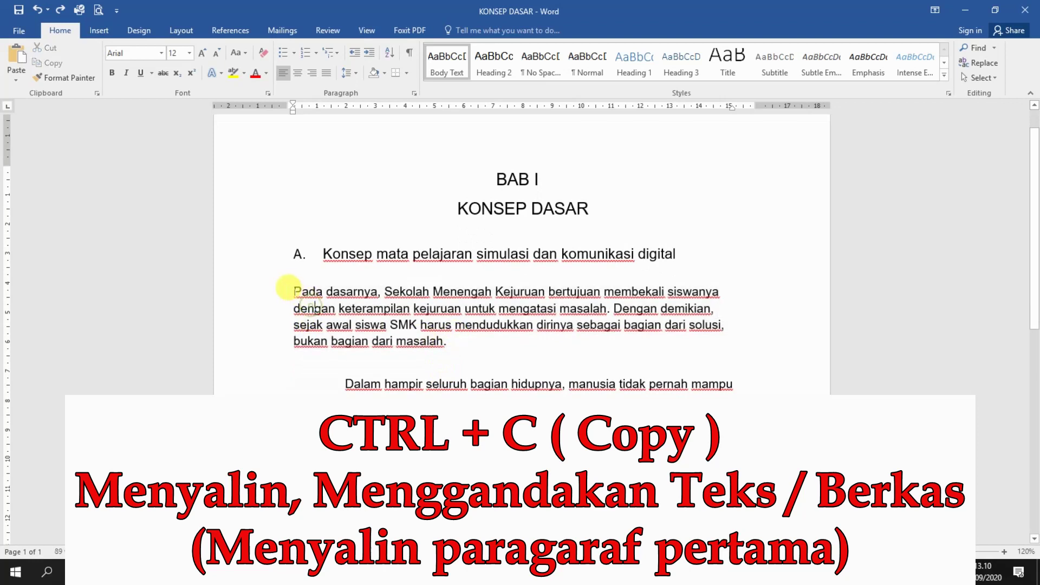
drag(417, 323, 488, 357)
key(ctrl+c)
scroll(488, 357, down, 4)
click(349, 385)
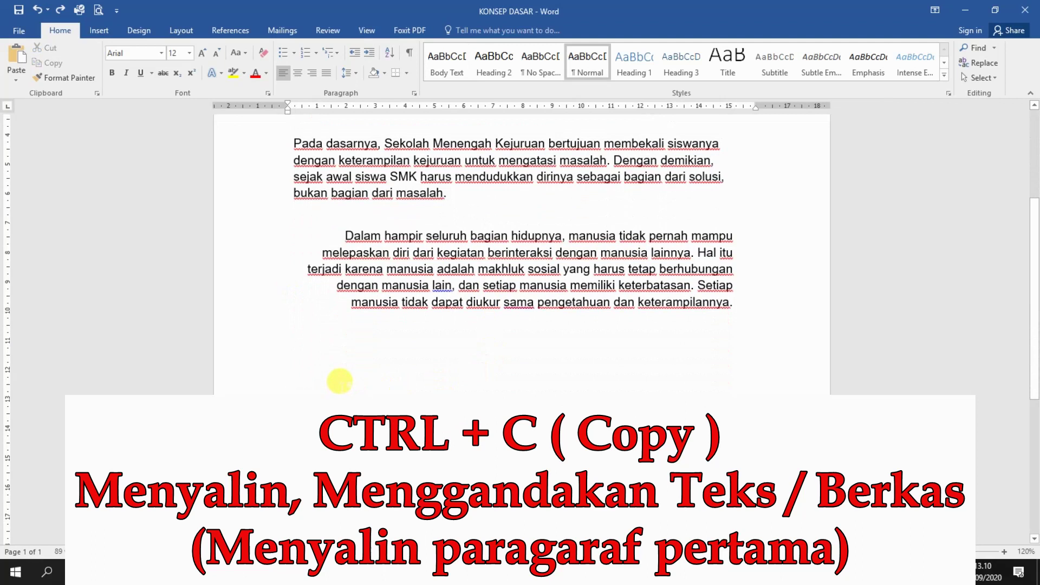
key(ctrl+v)
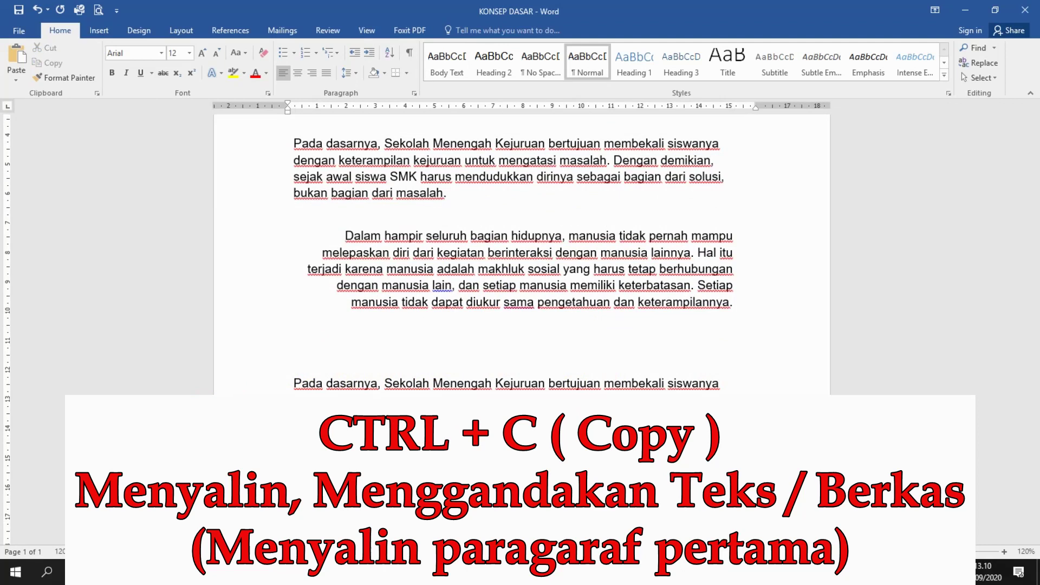
click(570, 450)
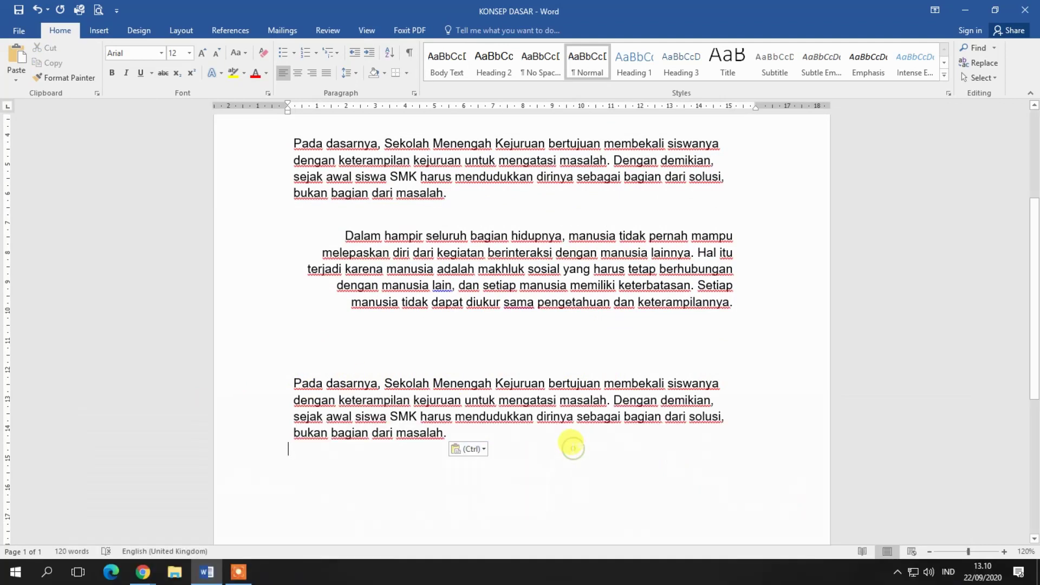
key(ctrl+z)
scroll(492, 362, up, 3)
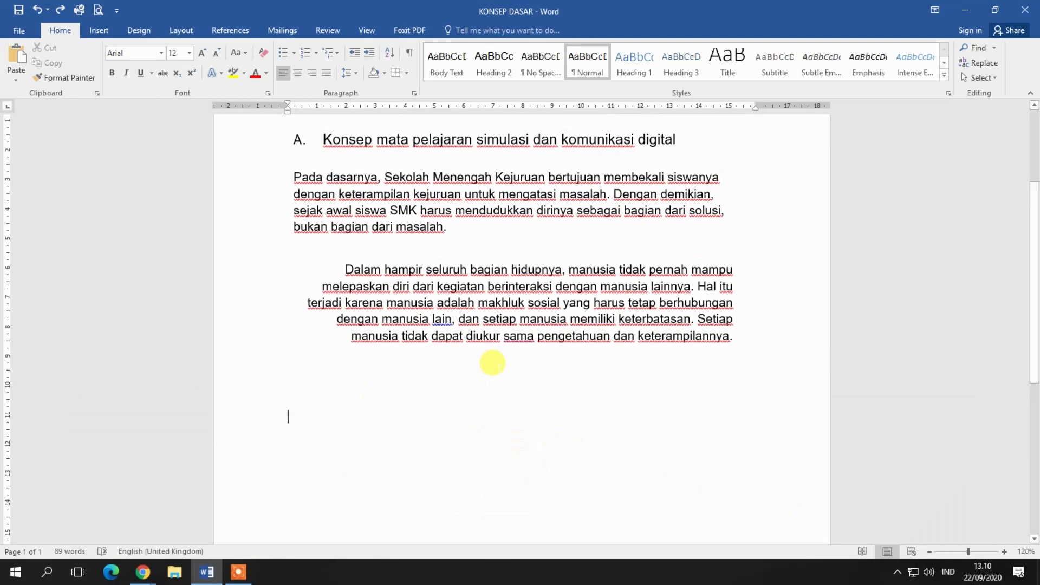
scroll(493, 363, up, 1)
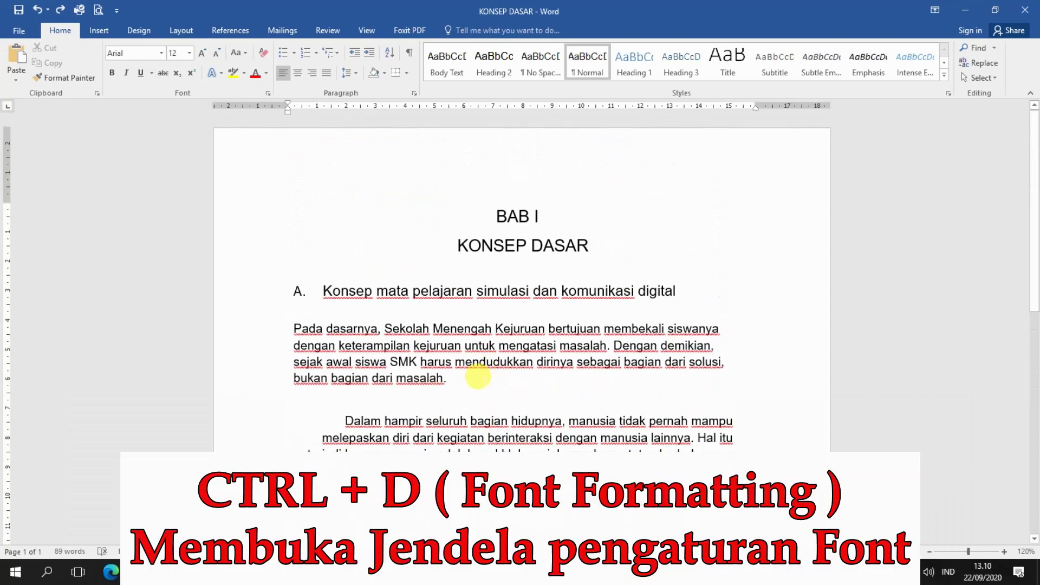
key(ctrl+d)
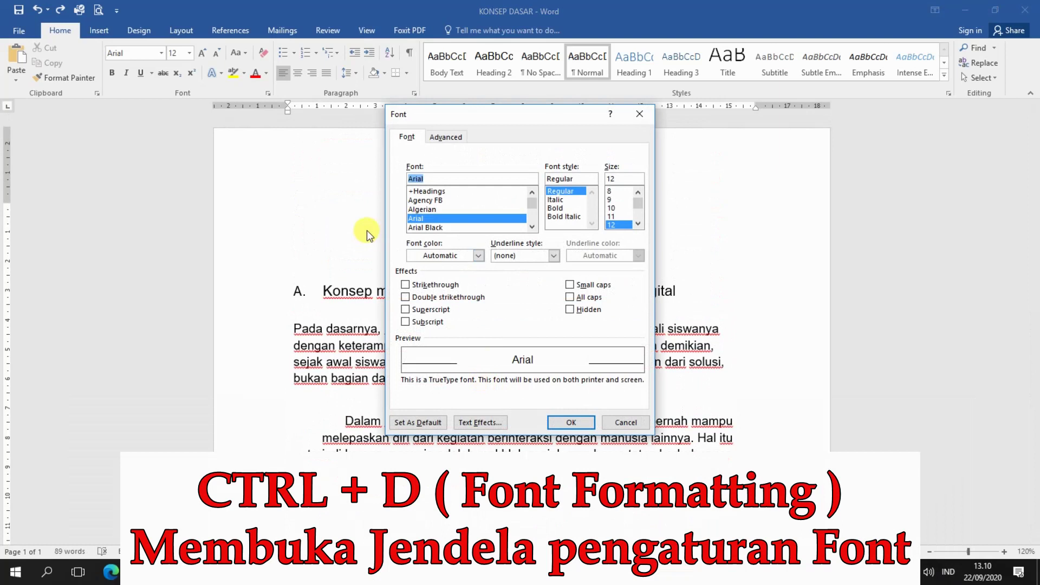
click(446, 137)
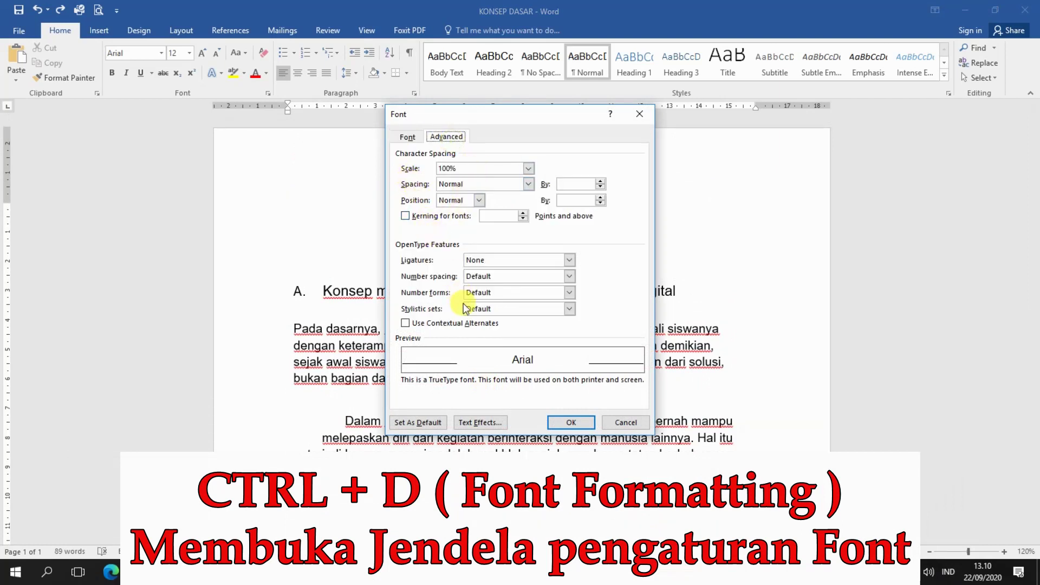
click(407, 137)
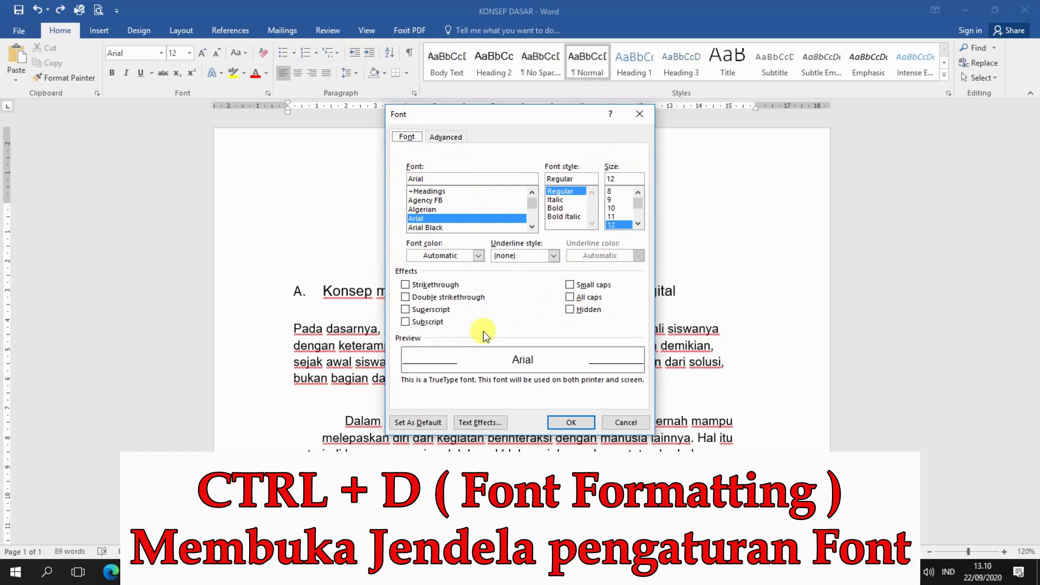
click(623, 426)
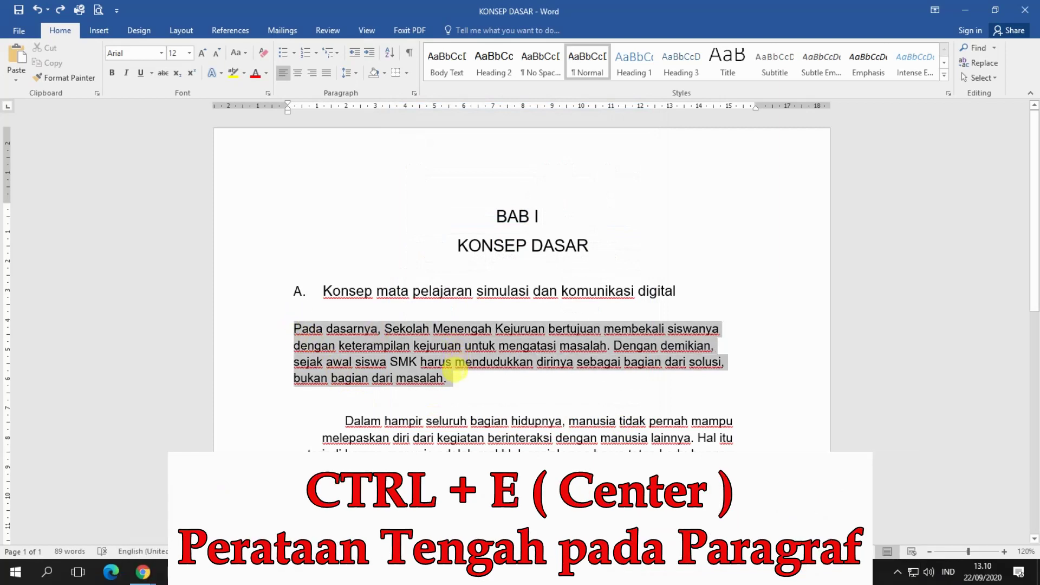
drag(292, 327, 461, 380)
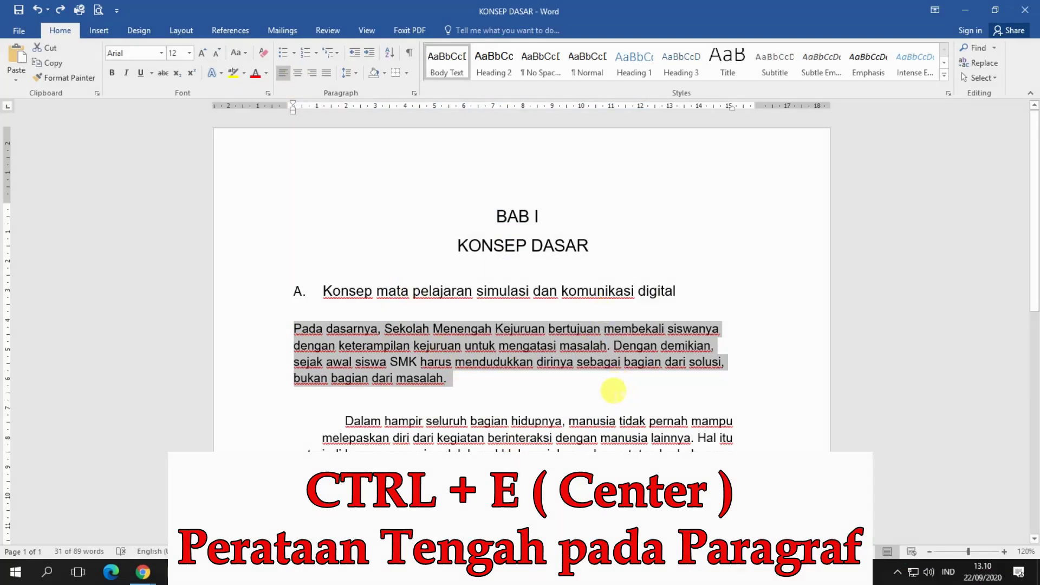
key(ctrl+e)
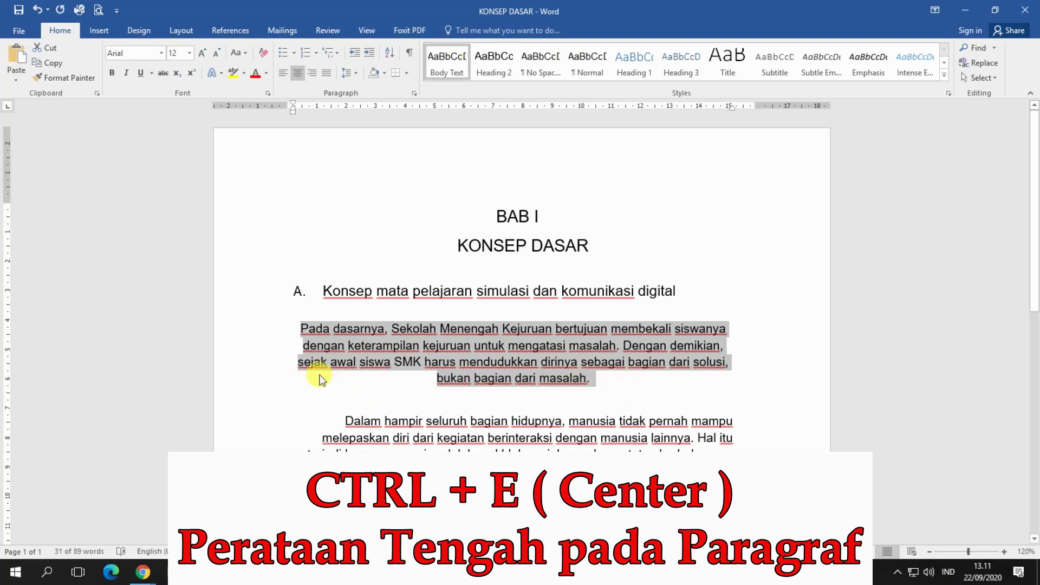
key(Down)
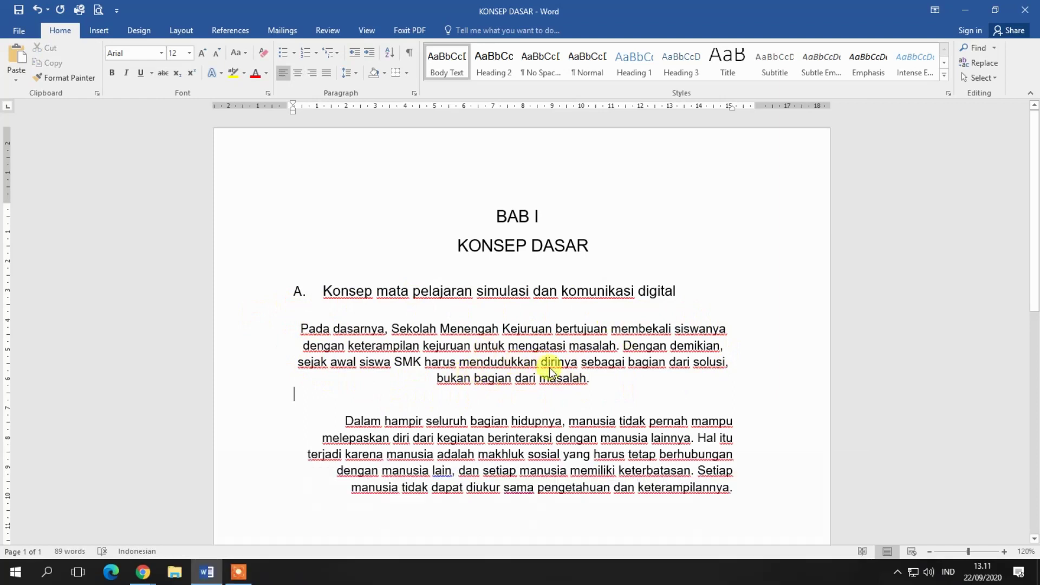
key(ctrl+z)
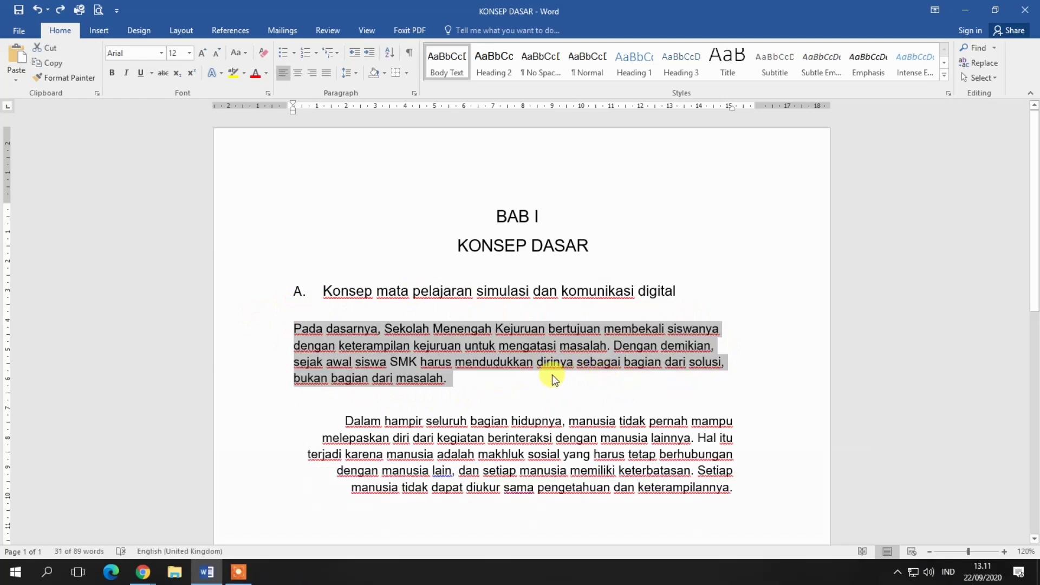
click(585, 380)
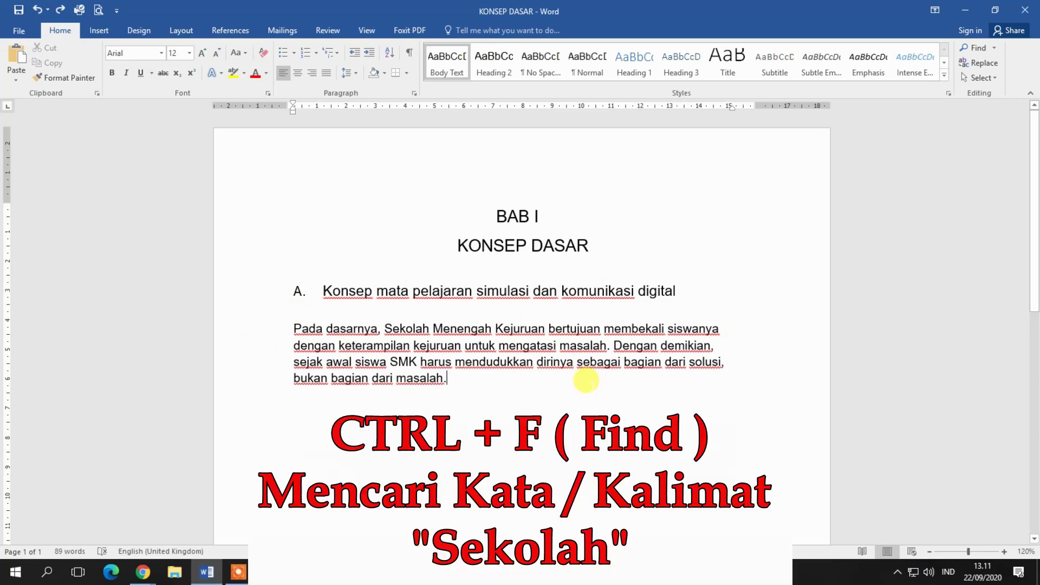
Step: Search the document for 'Sekolah', then close the Navigation pane
key(ctrl+f)
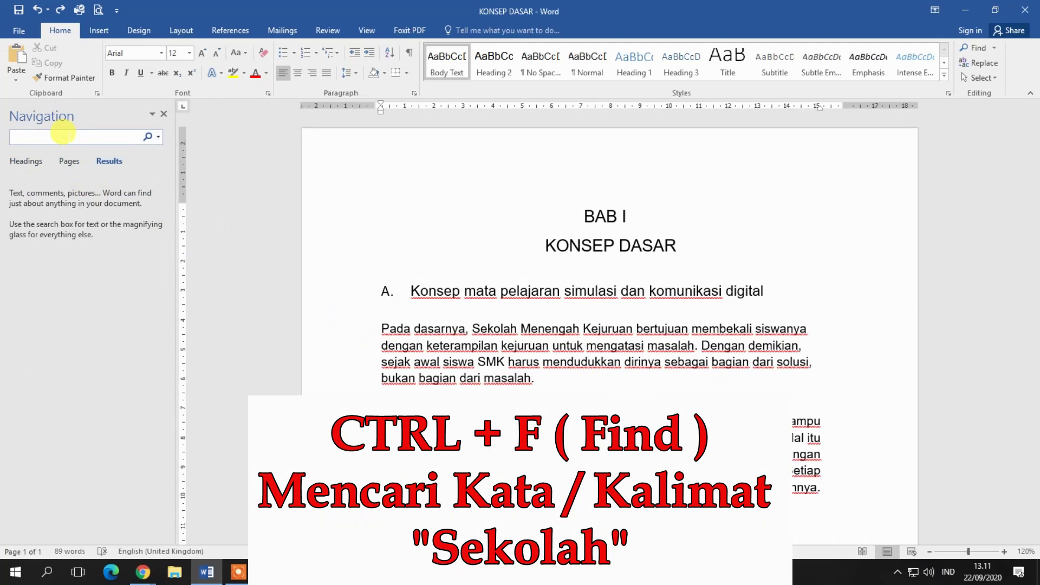
text(Se)
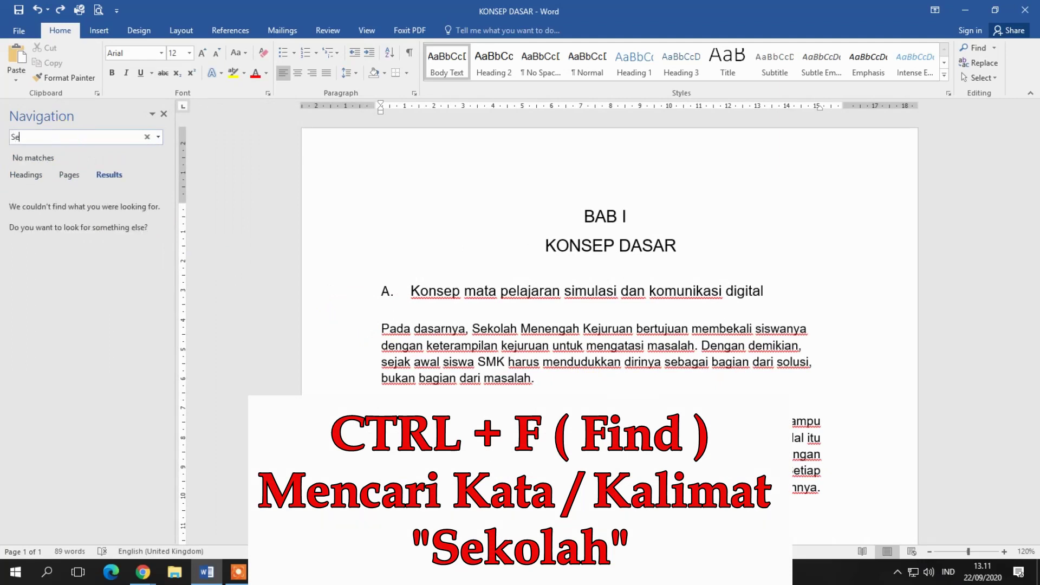
text(kolah)
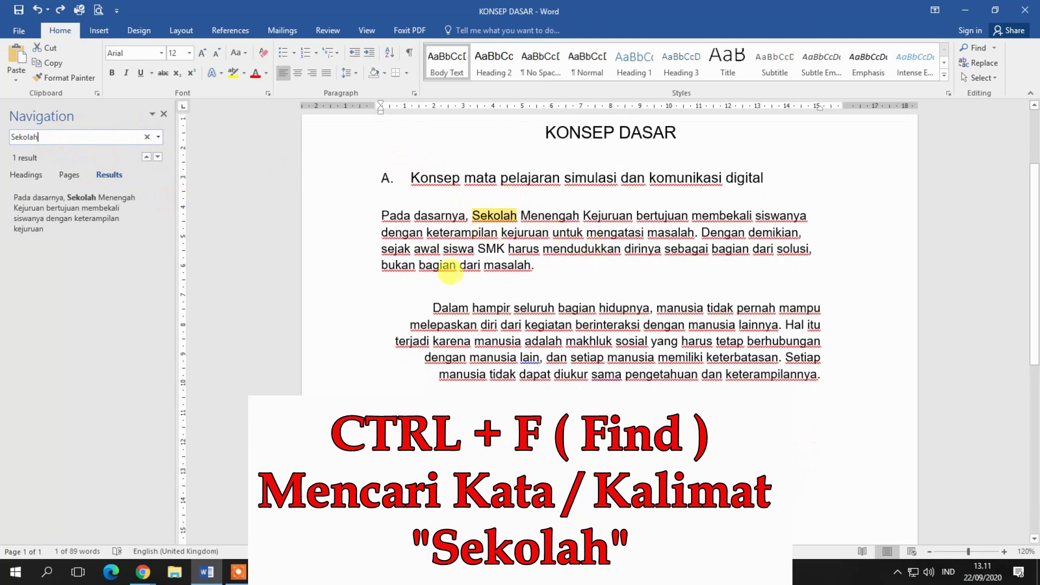
click(548, 265)
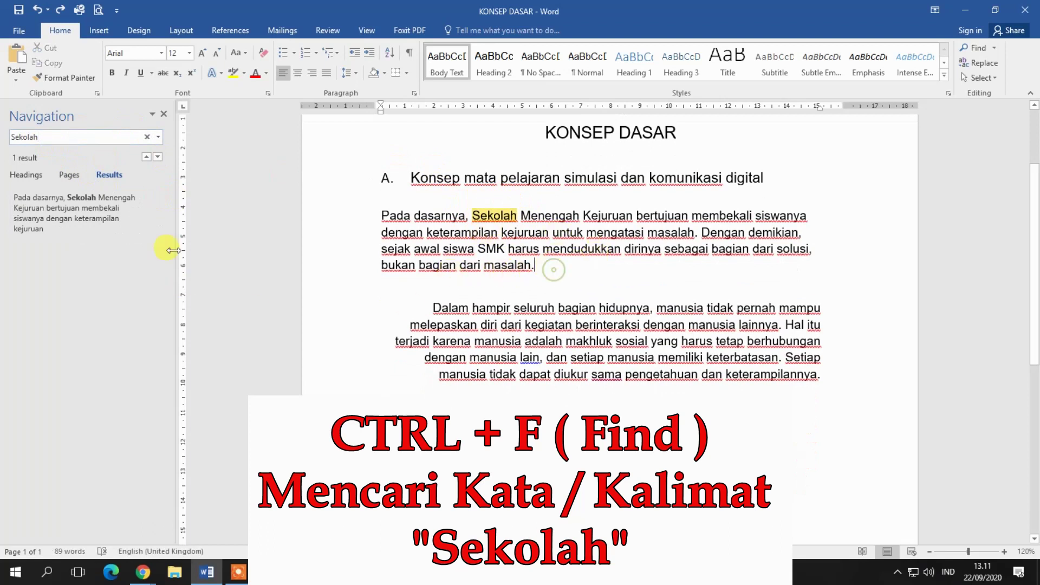
click(163, 114)
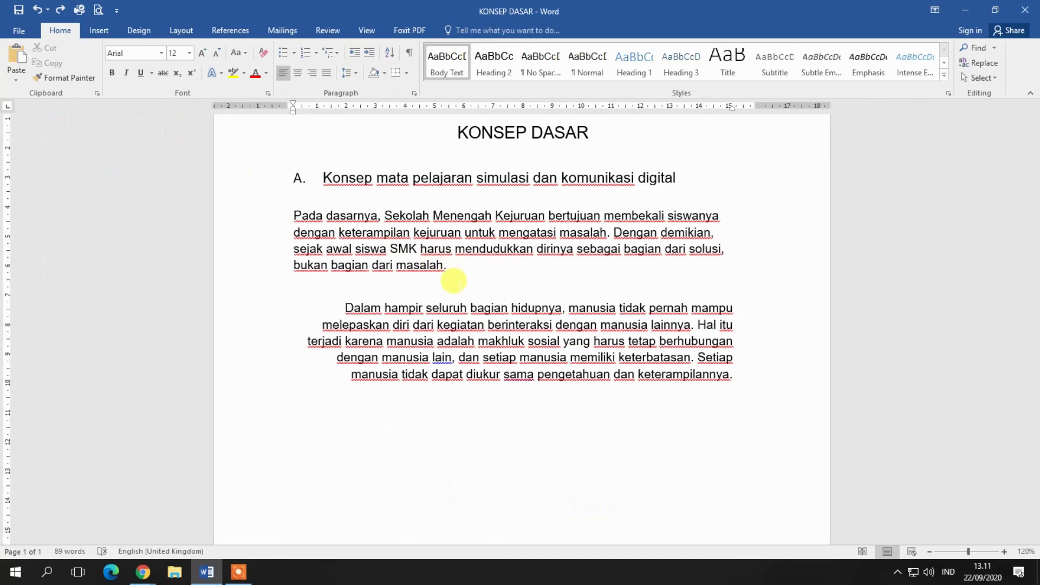
scroll(479, 285, up, 2)
Step: Use Go To (Ctrl+G) with page number 2 to jump to page 2
scroll(495, 303, down, 1)
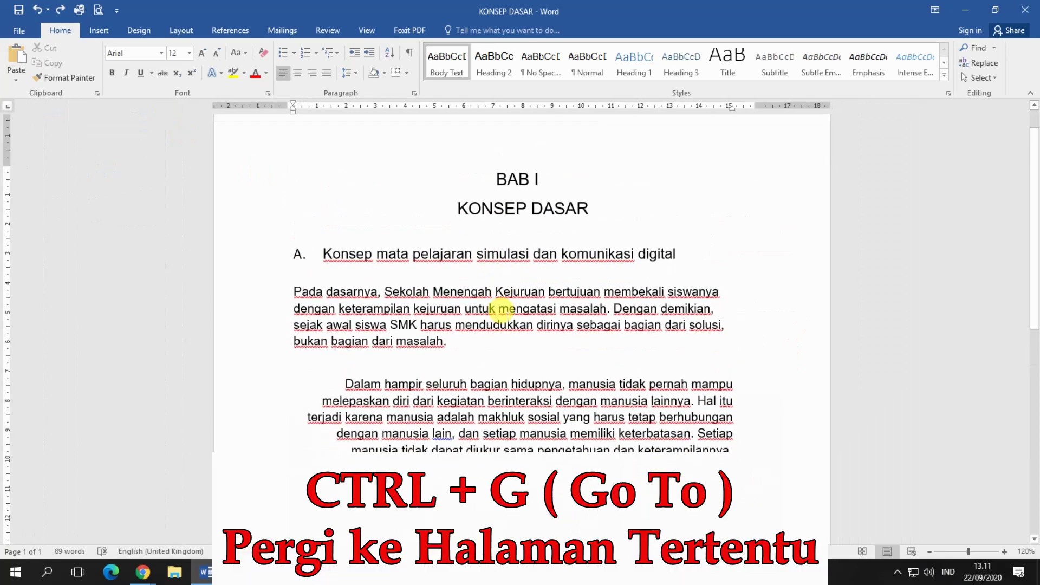
key(ctrl+g)
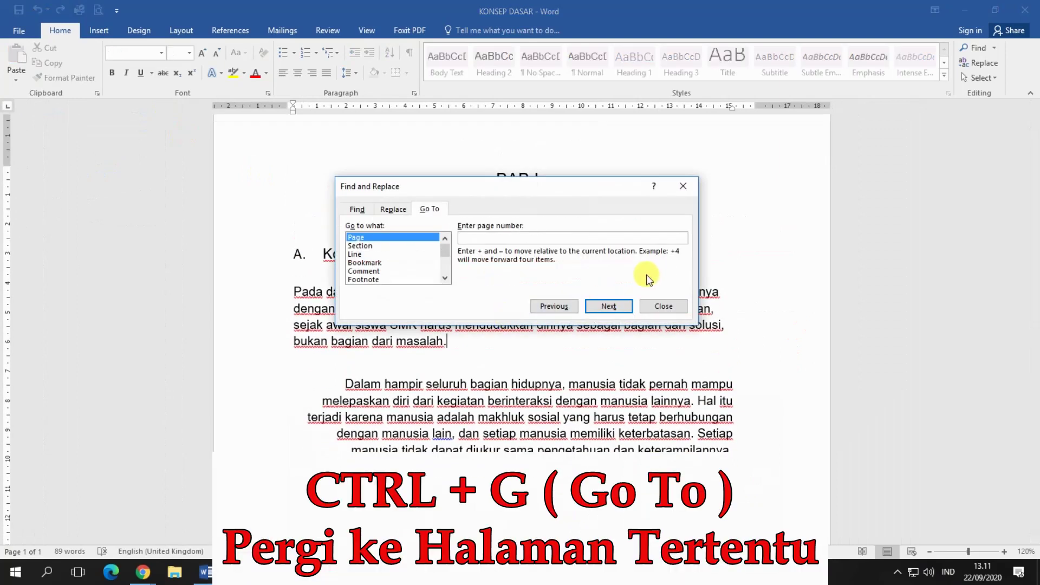
text(2)
click(609, 307)
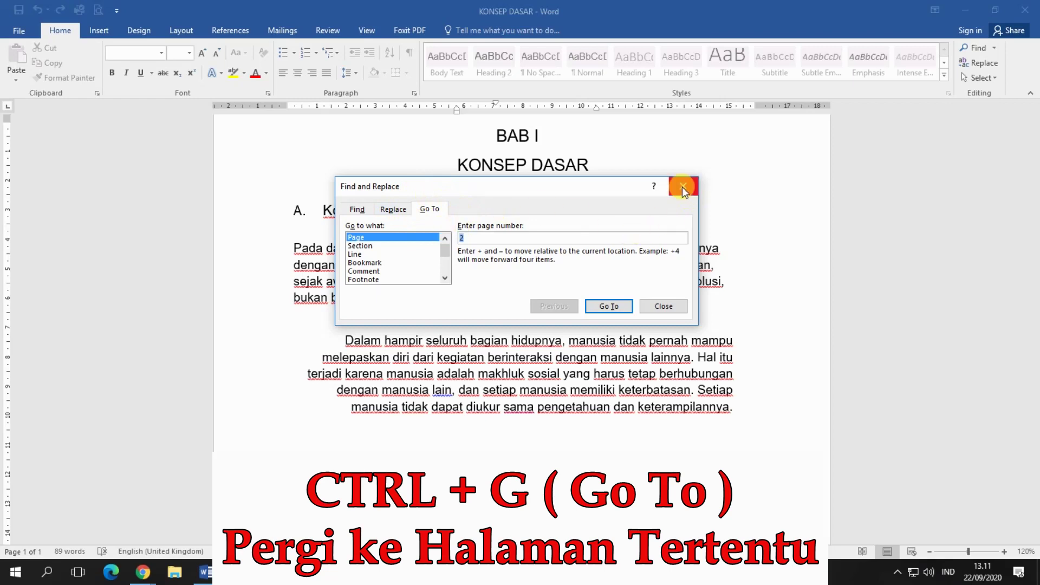
click(601, 304)
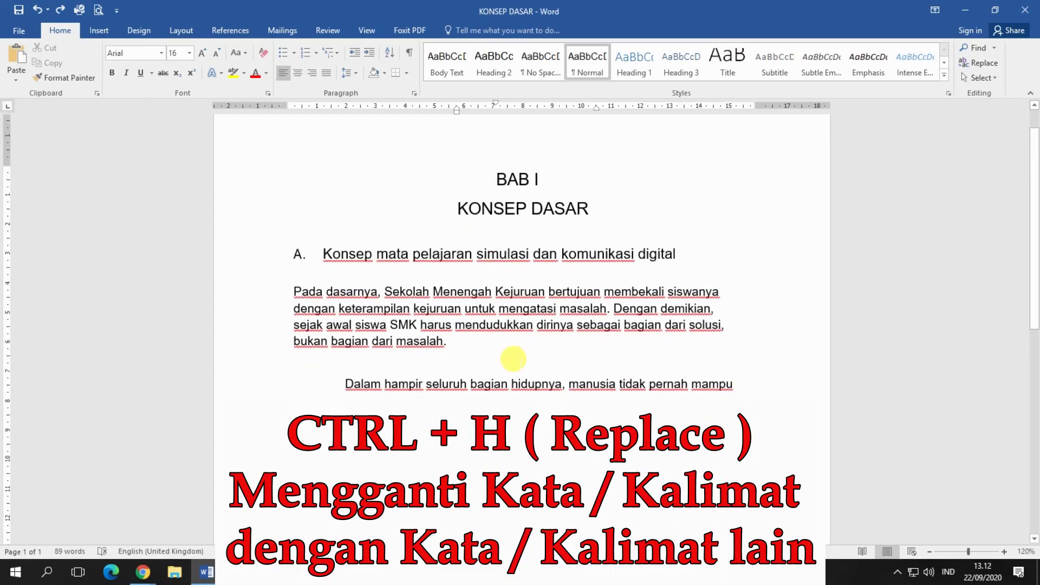
Step: Replace 'Sekolah Menengah Kejuruan' with 'SMK' in the first paragraph using Find and Replace
key(ctrl+h)
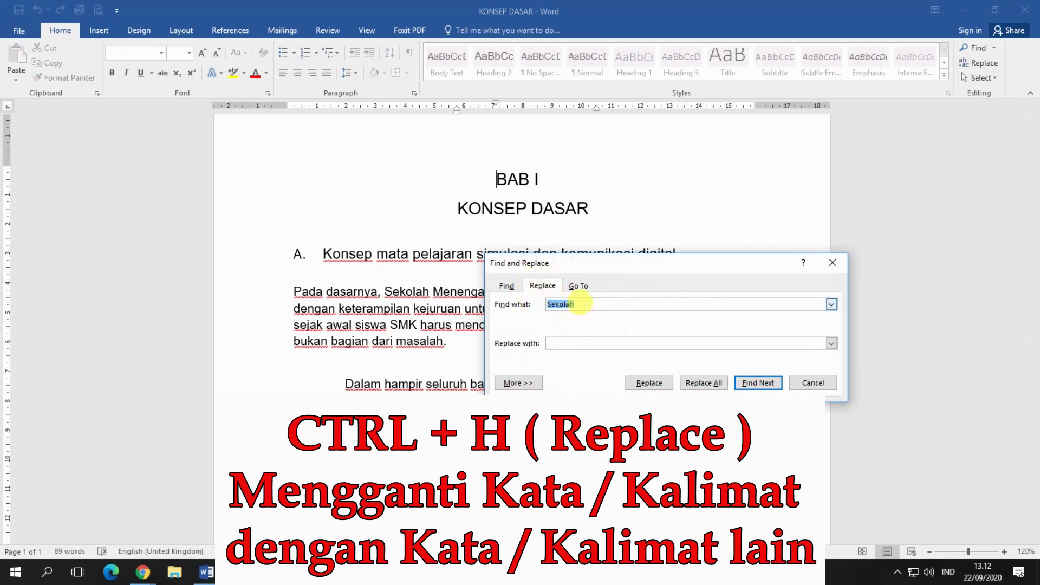
drag(619, 259, 525, 347)
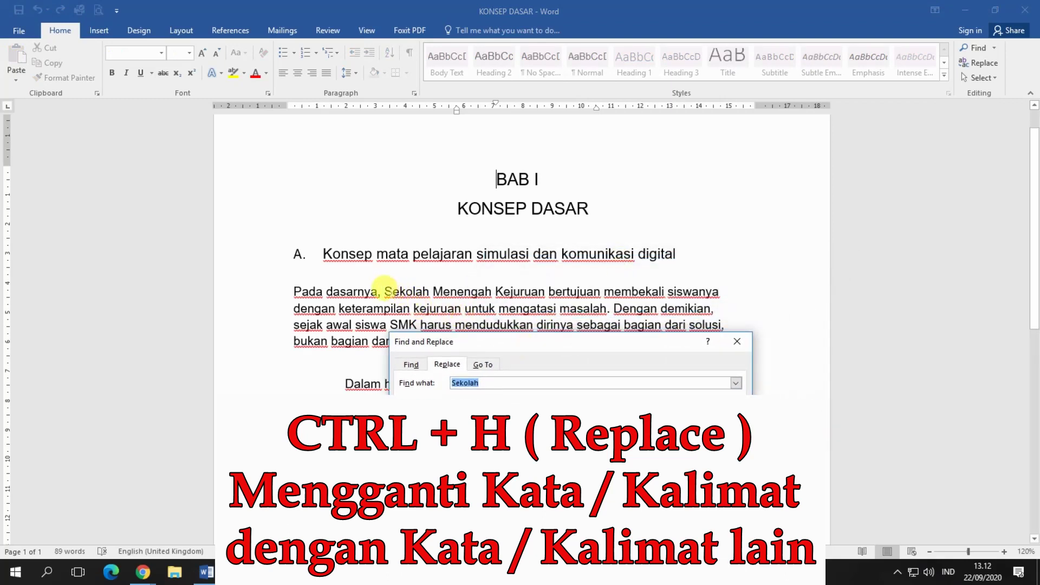
click(386, 287)
click(449, 291)
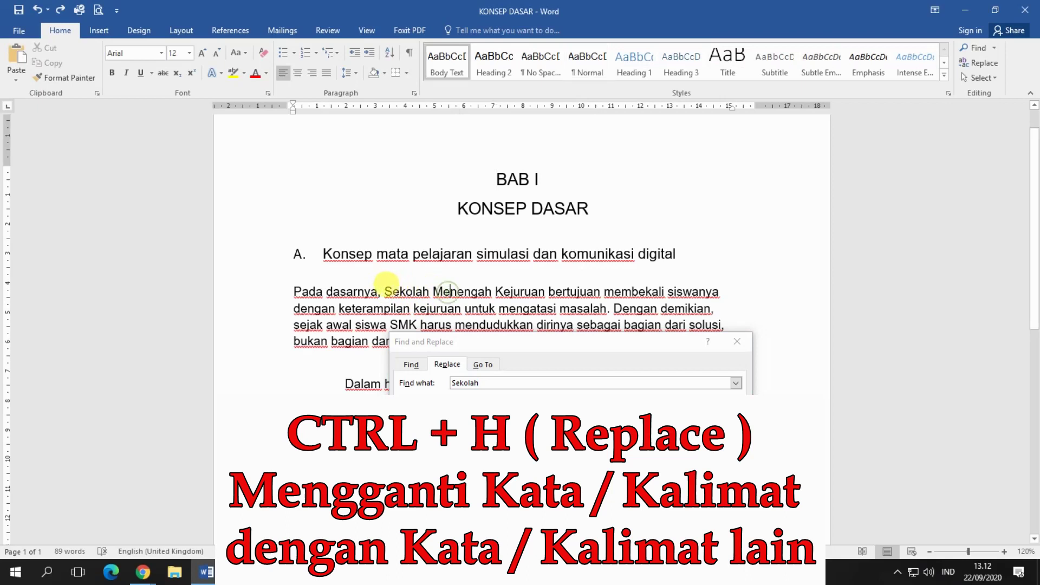
drag(385, 291, 525, 295)
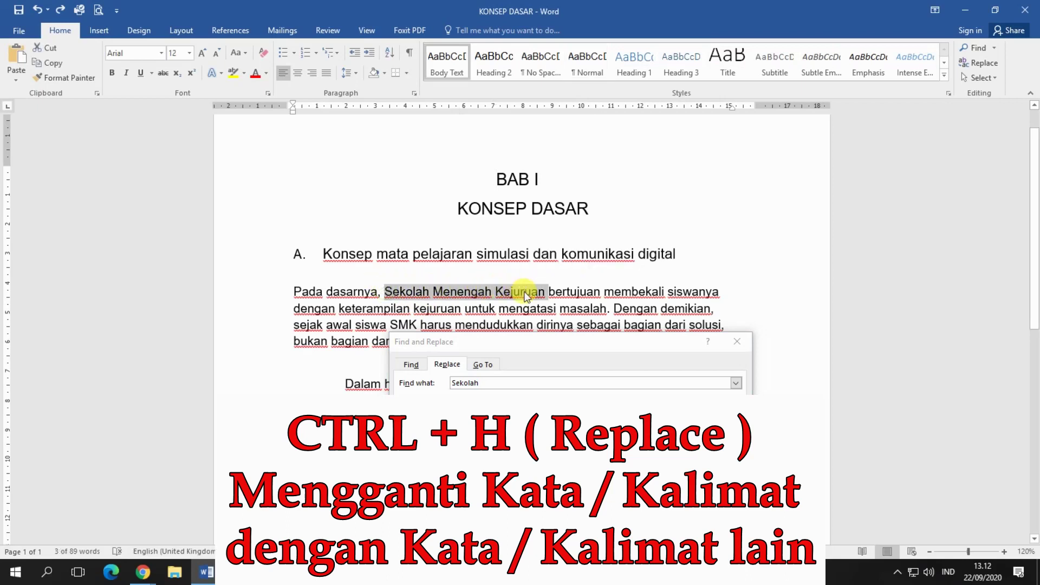
click(496, 381)
text(Sekolah Menengah Kejuruan)
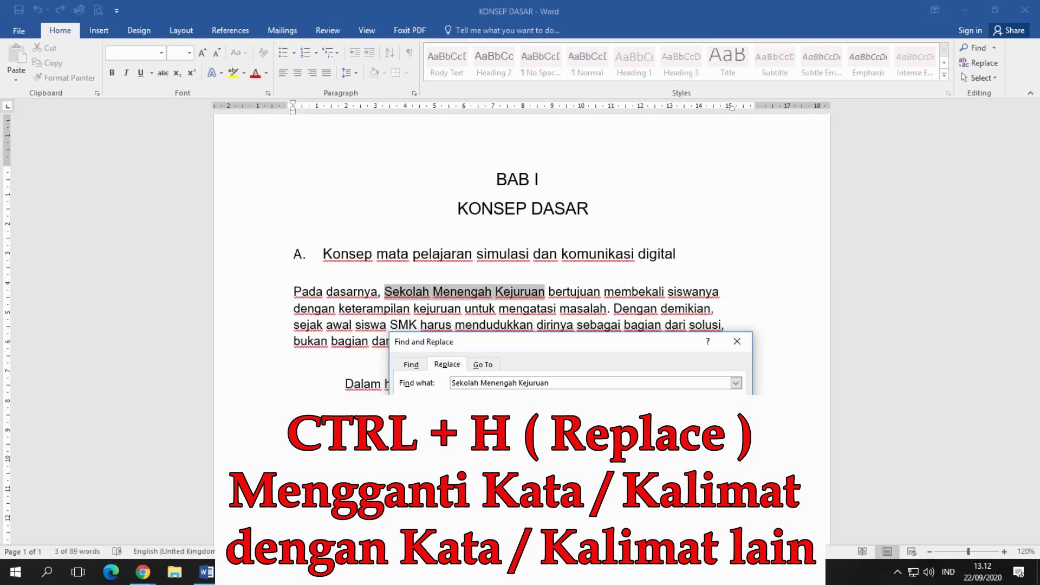
click(507, 445)
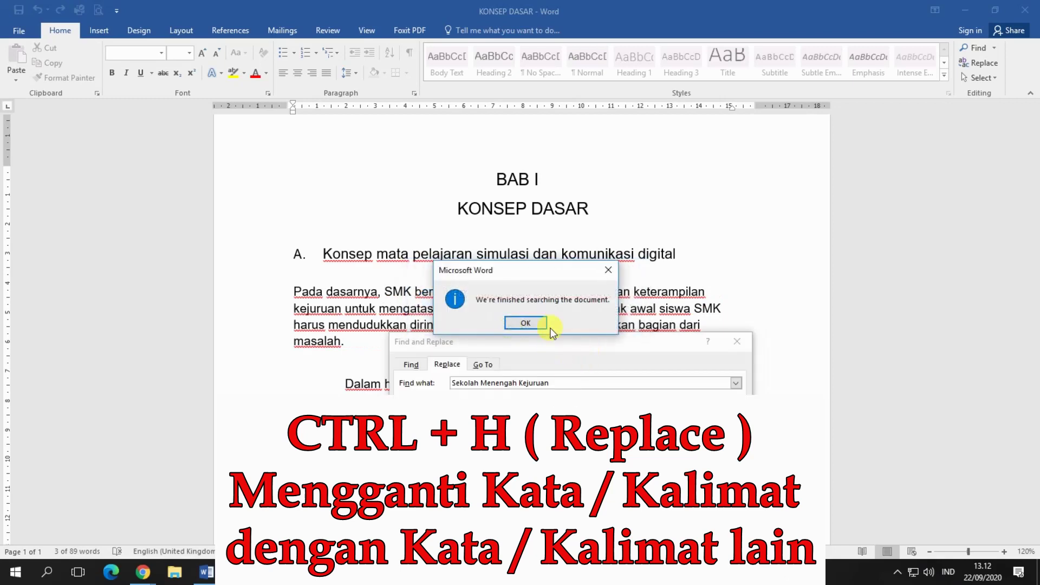
click(537, 329)
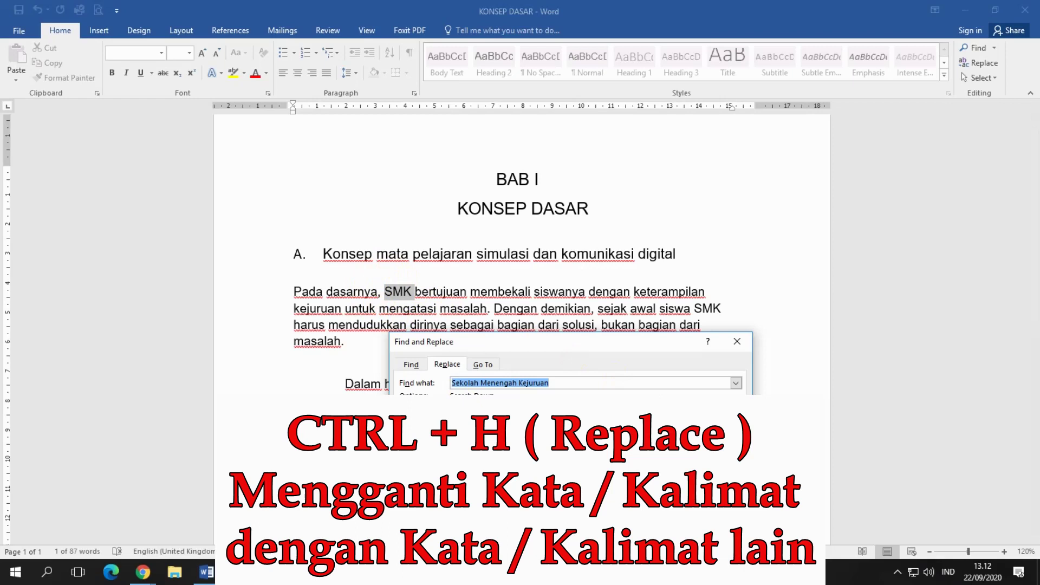
key(Escape)
click(459, 347)
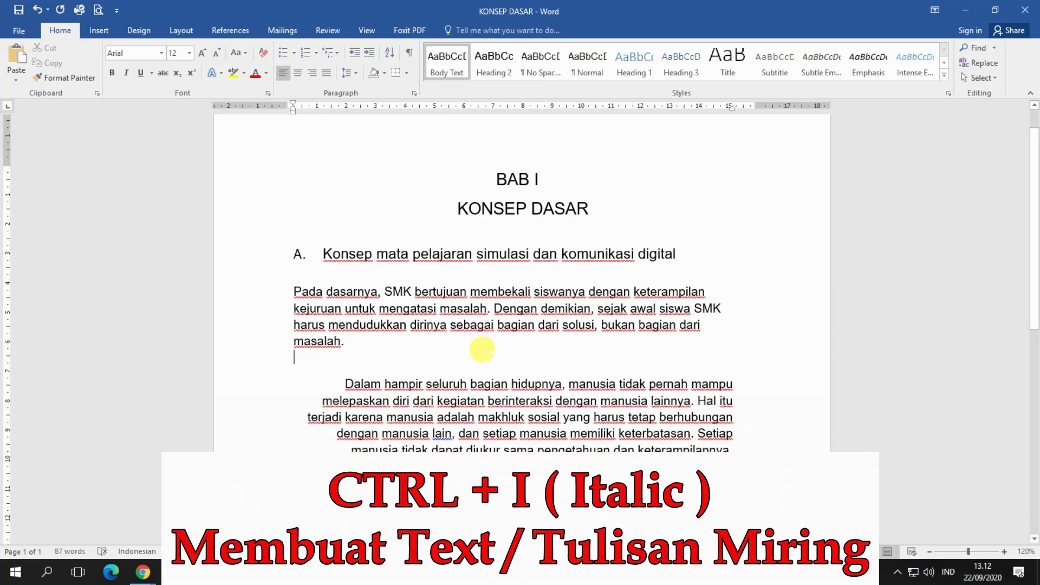
mouse_move(286, 287)
mouse_down()
mouse_move(333, 317)
mouse_move(347, 341)
mouse_up()
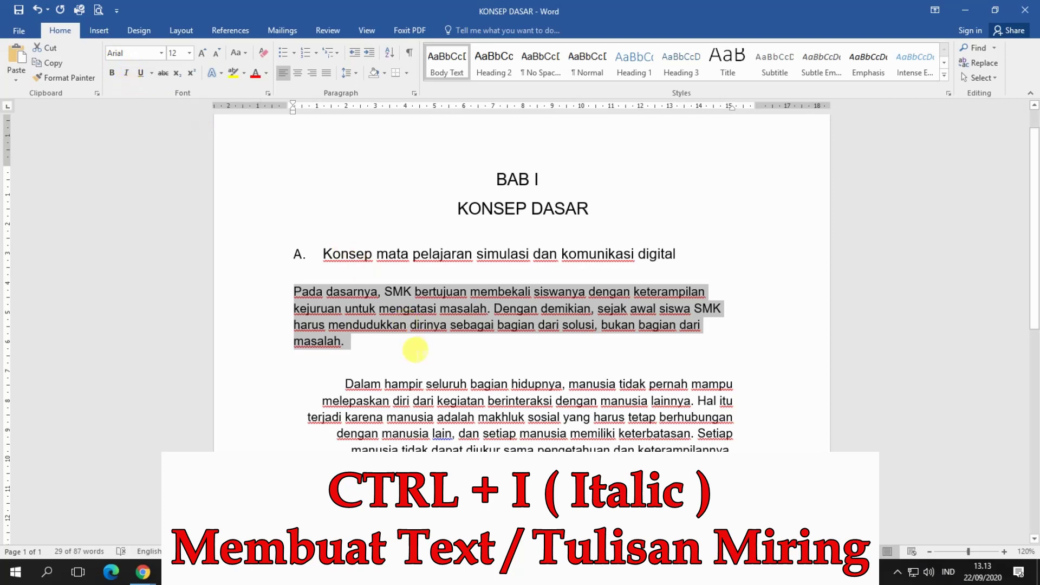
key(ctrl+i)
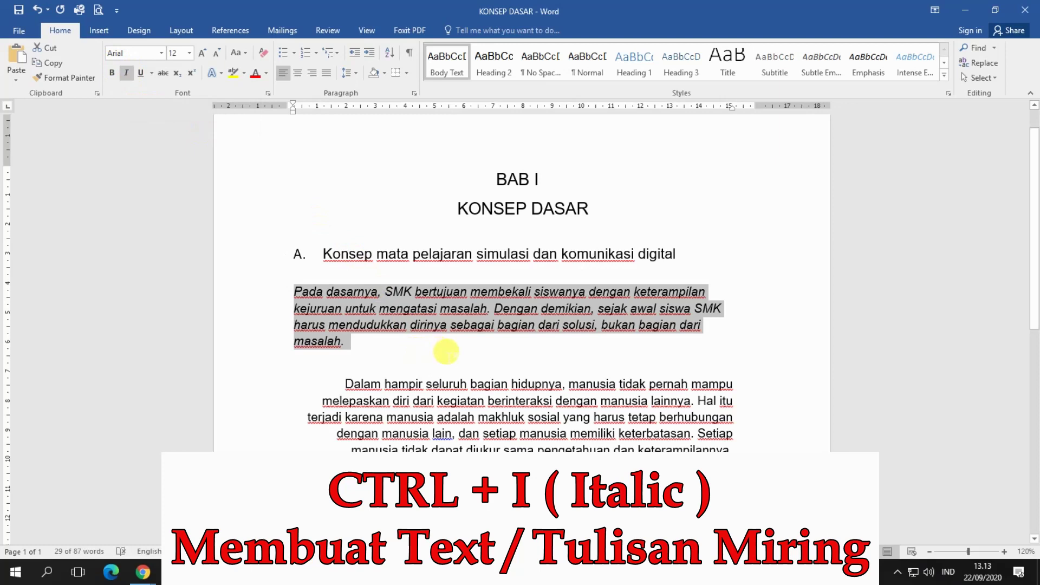
click(382, 337)
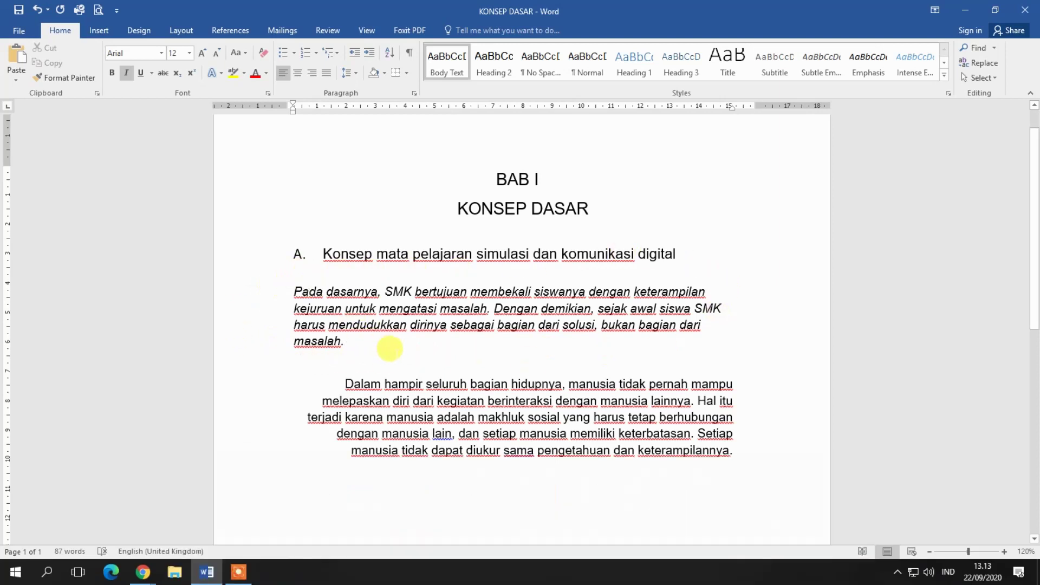
key(ctrl+z)
click(397, 351)
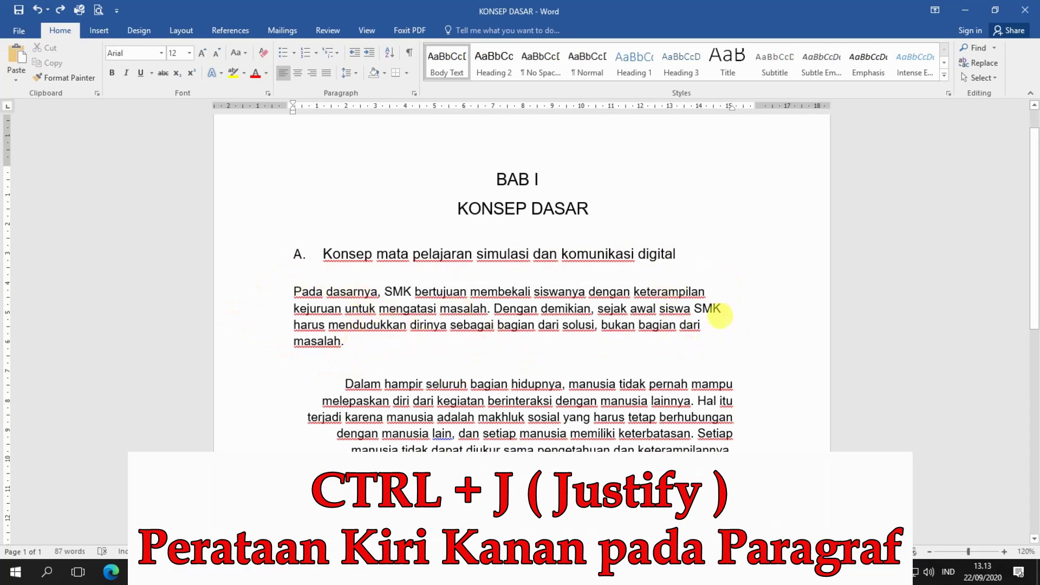
Step: Justify the Pada dasarnya paragraph, return it to left alignment, then open Insert Hyperlink
drag(293, 287, 351, 342)
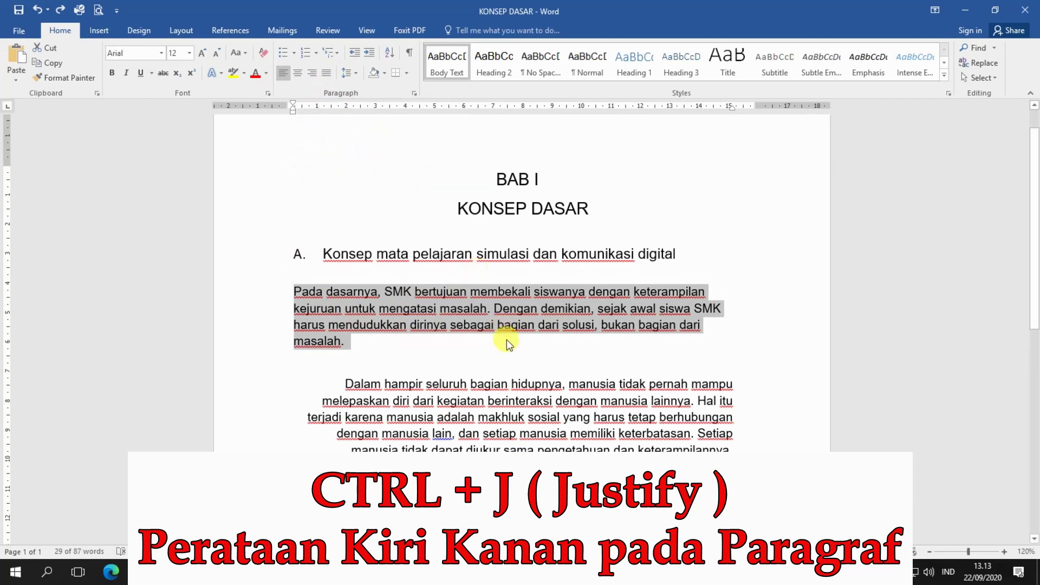
key(ctrl+j)
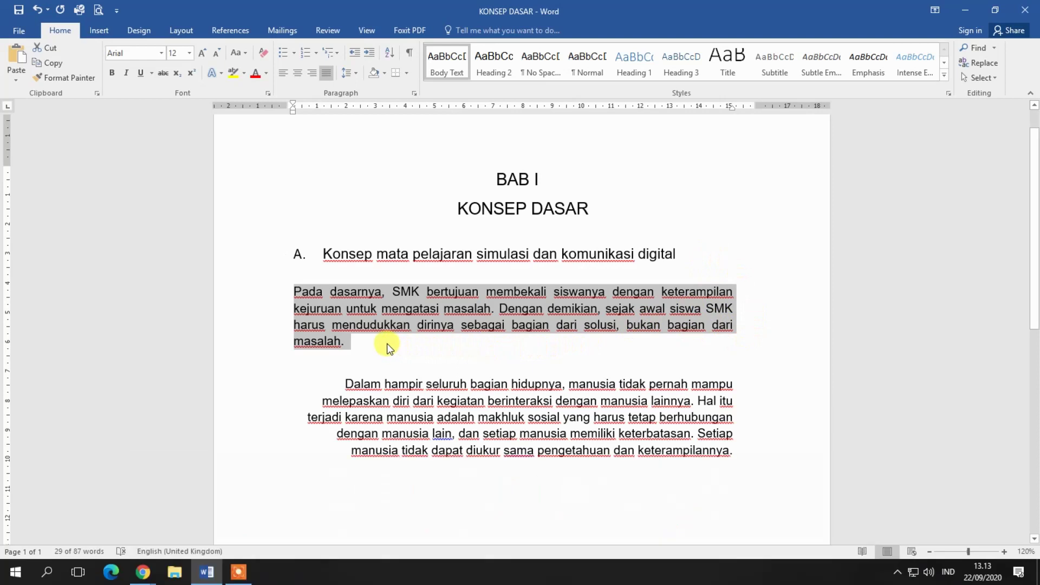
key(ctrl+l)
click(387, 344)
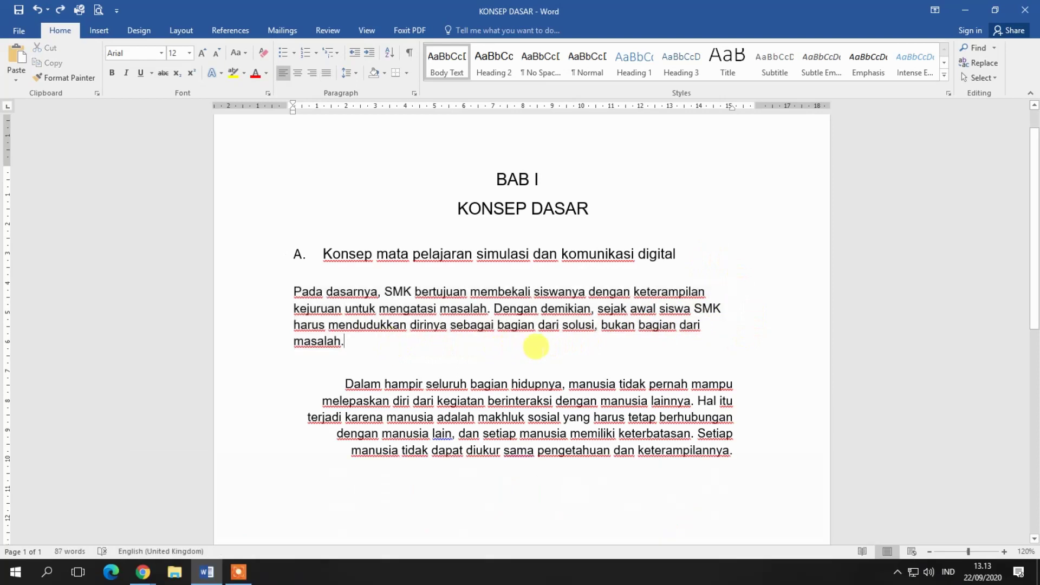
key(ctrl+k)
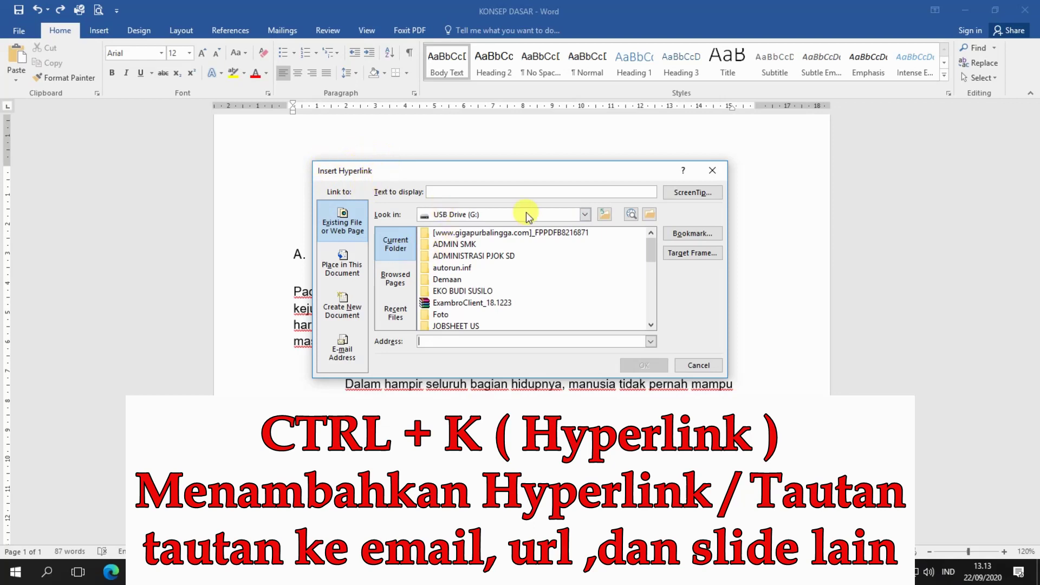
Step: Start a new hyperlink on the empty line below the paragraphs with display text Browser
click(713, 173)
scroll(335, 356, down, 2)
click(335, 356)
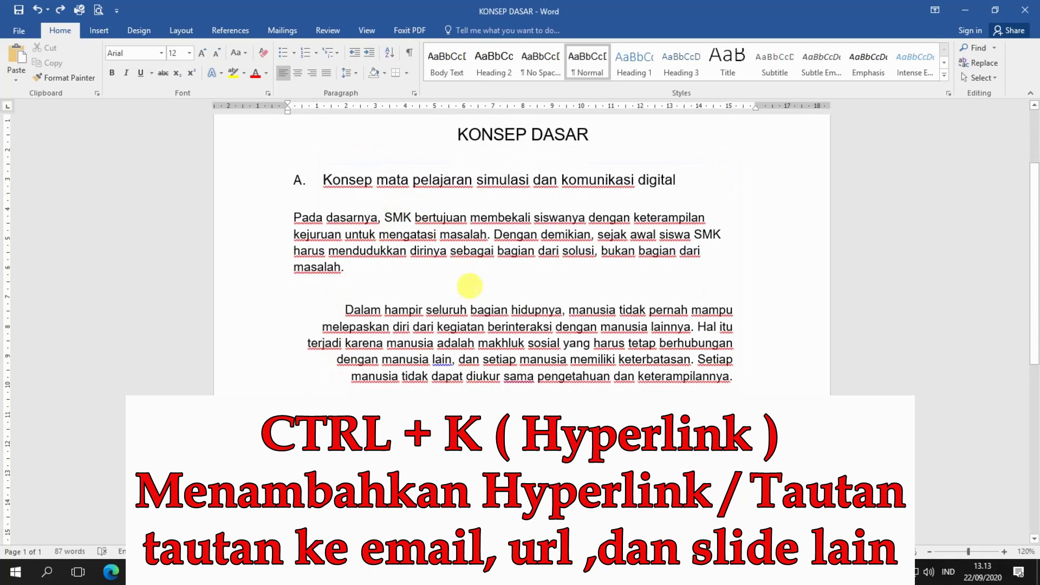
key(ctrl+k)
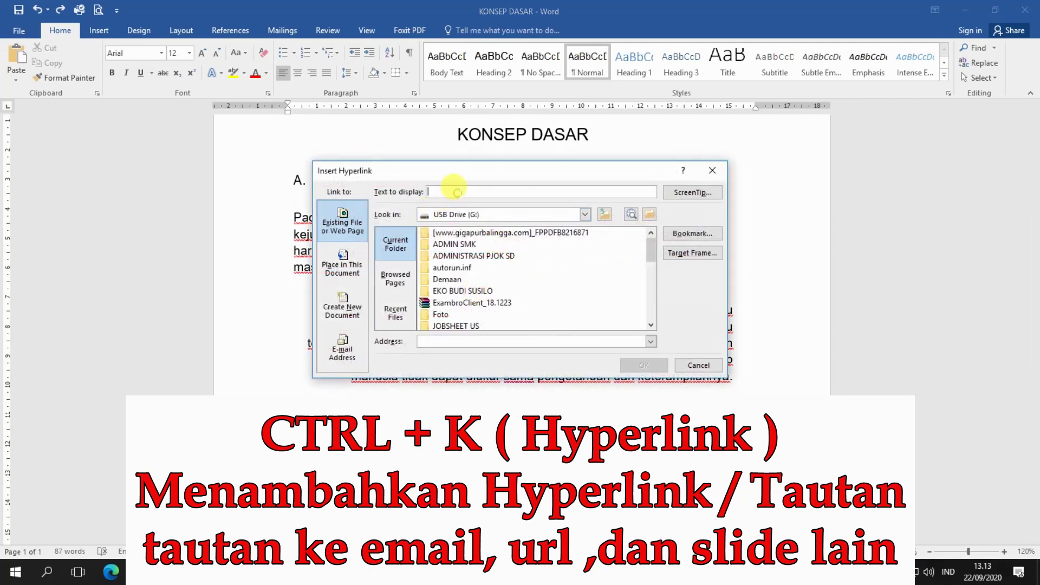
click(454, 191)
text(G)
click(469, 338)
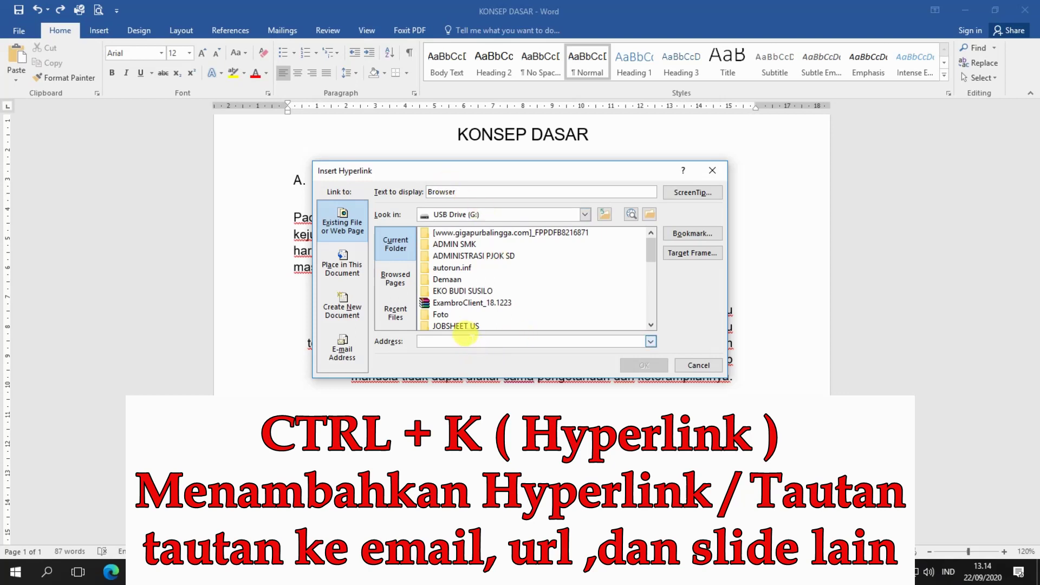
text(www.google.com)
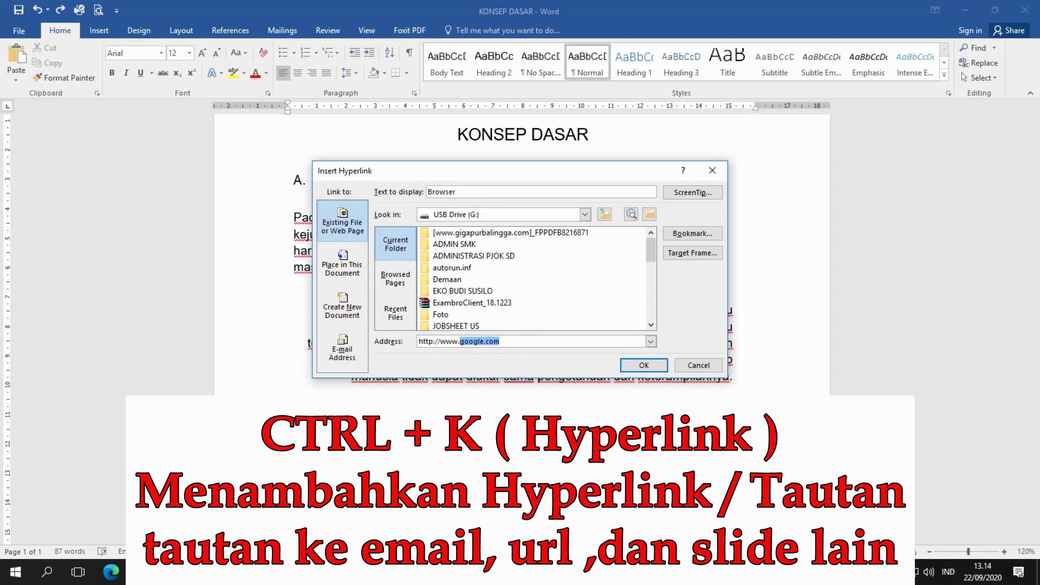
click(486, 342)
click(636, 366)
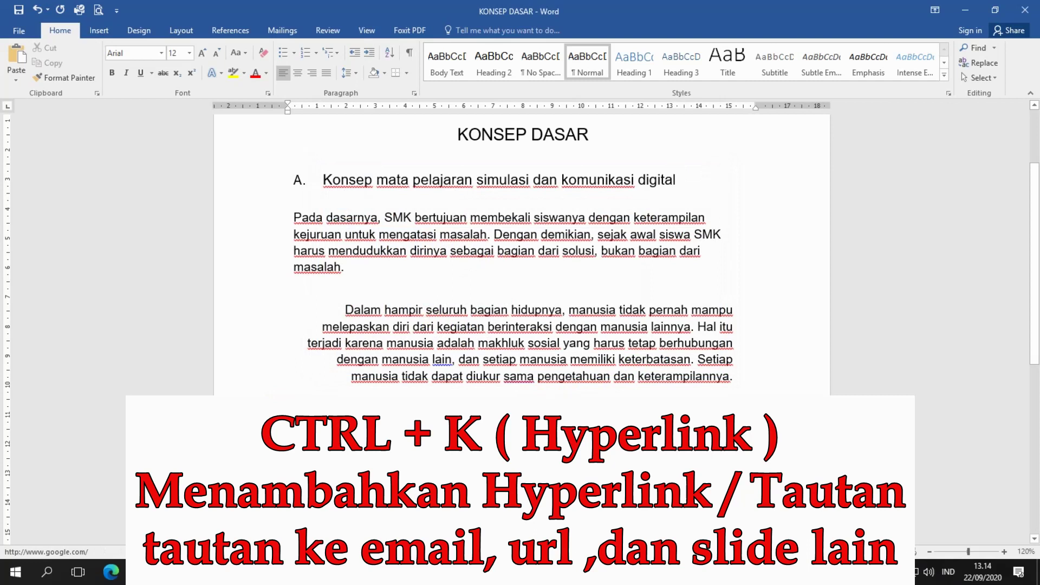
ctrl+click(441, 360)
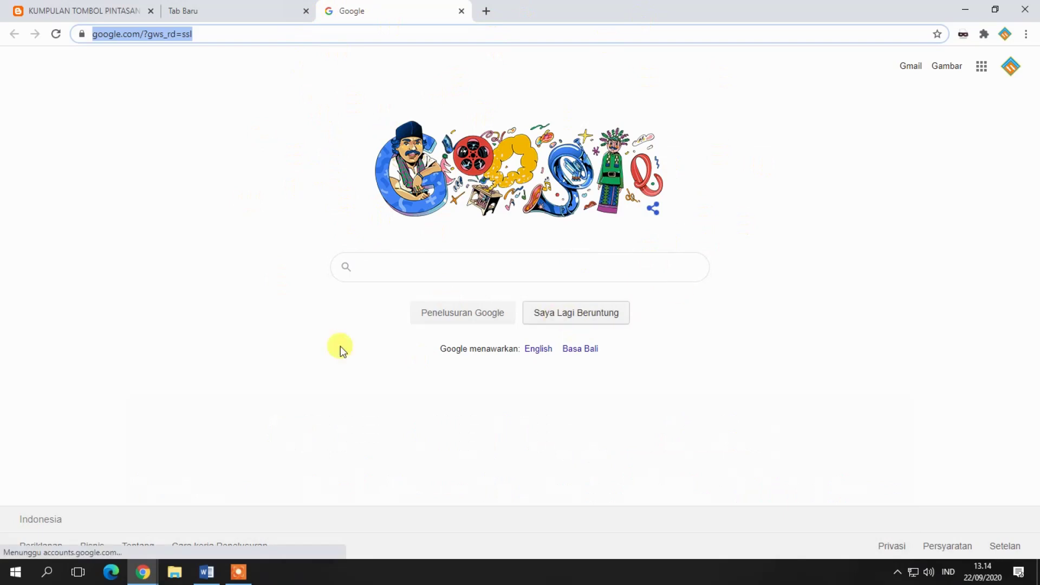
click(207, 572)
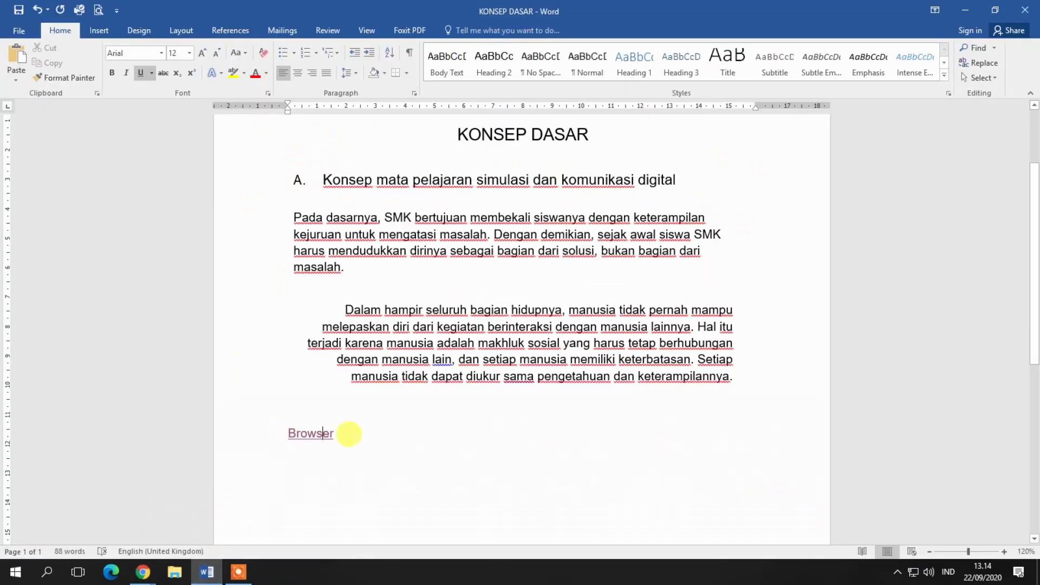
Step: Select the Browser hyperlink below the second paragraph and delete it
click(361, 438)
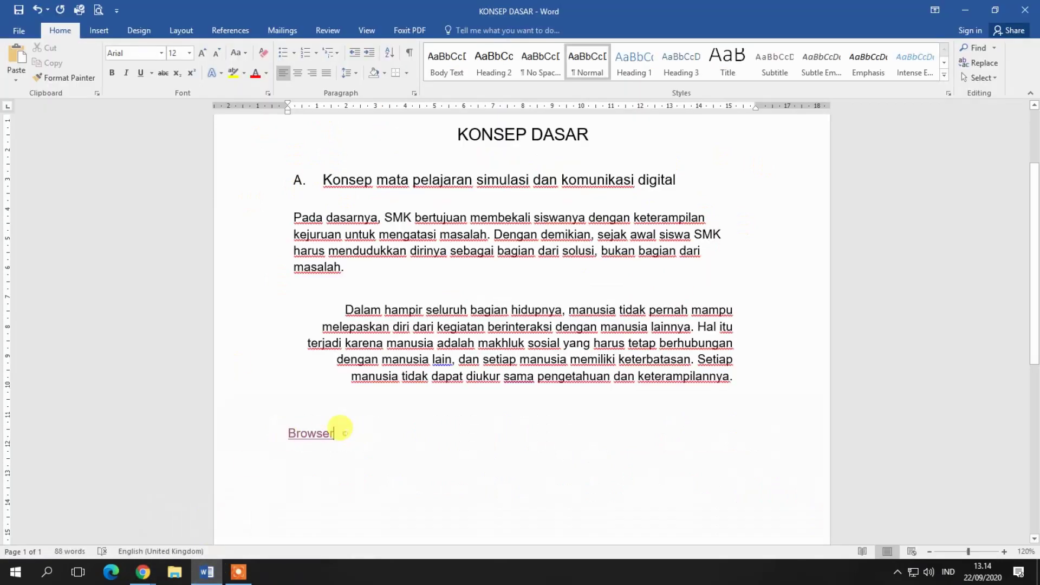
drag(336, 434, 287, 434)
key(BackSpace)
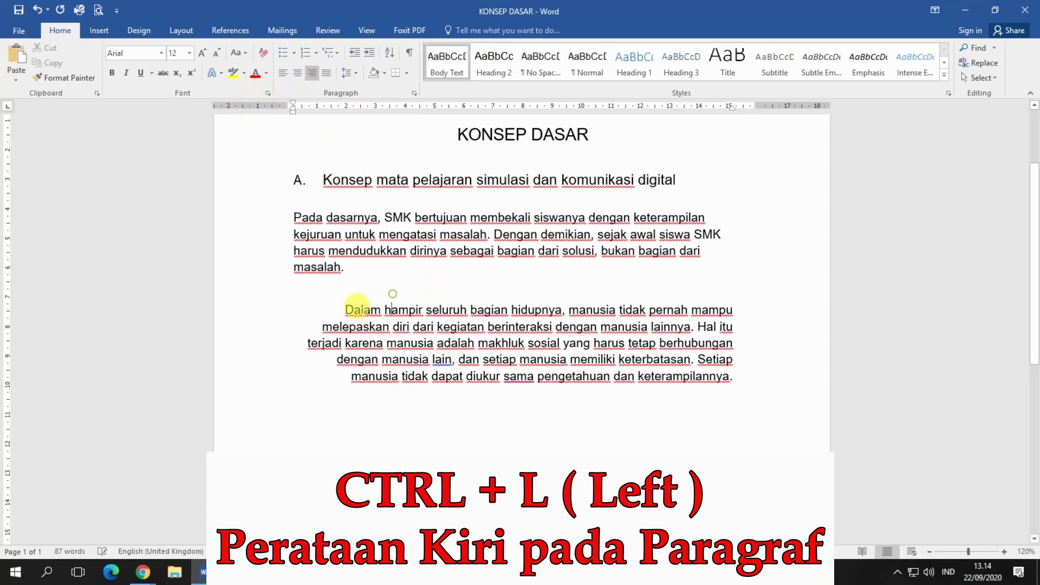
mouse_move(343, 303)
mouse_down()
mouse_move(718, 387)
mouse_move(743, 377)
mouse_up()
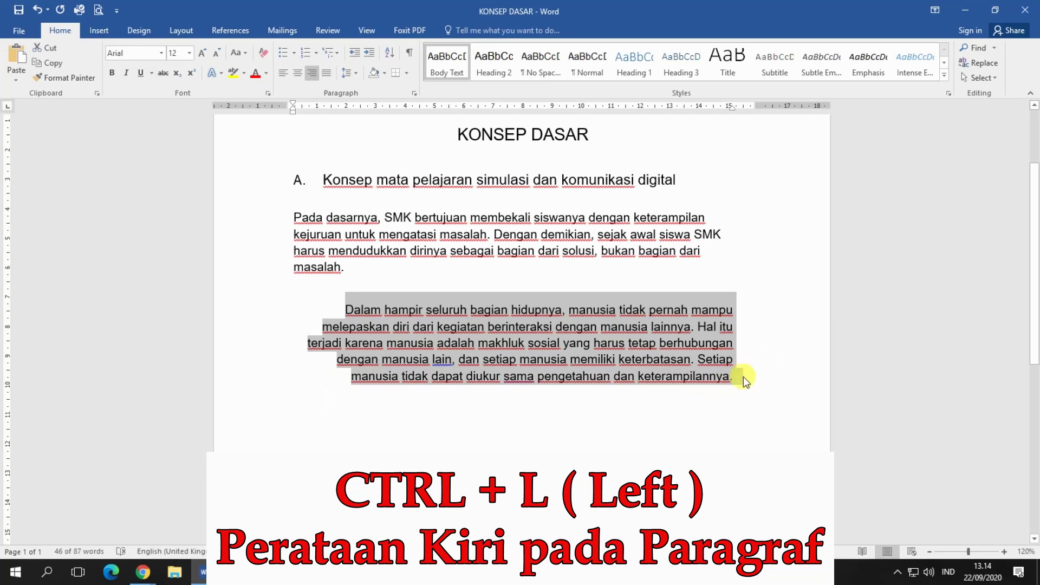
key(ctrl+l)
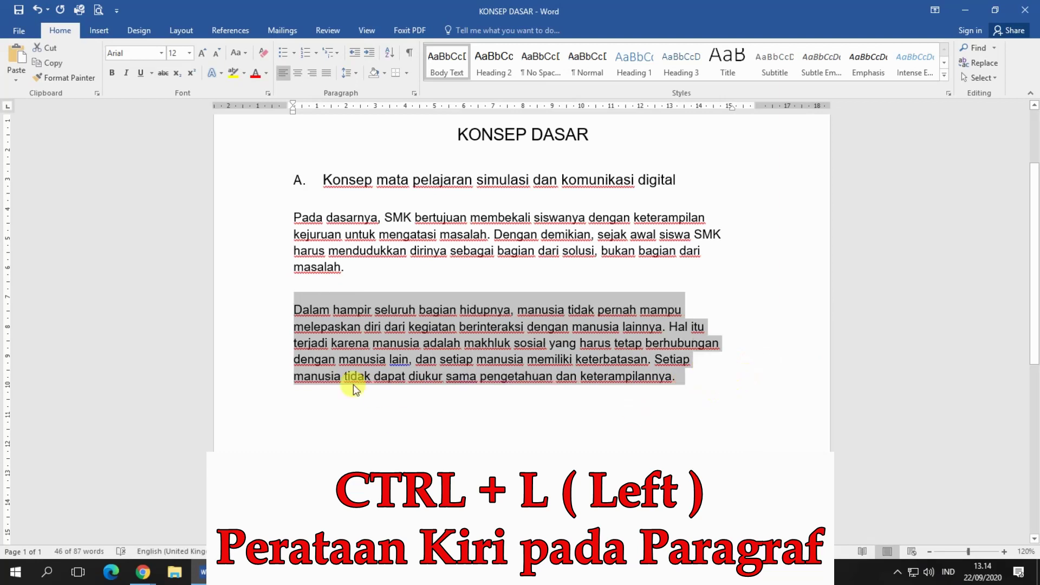
click(315, 418)
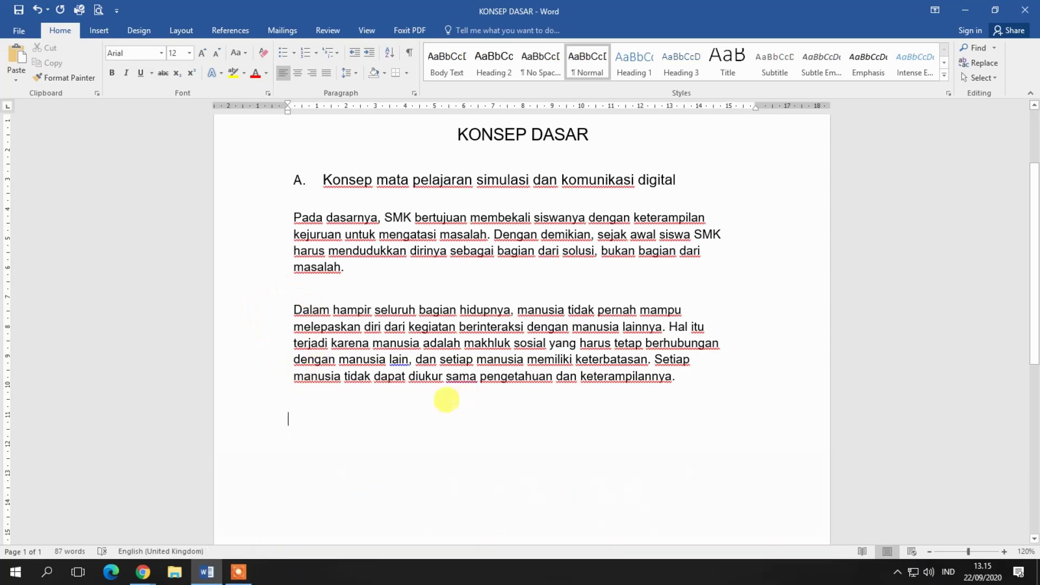
key(ctrl+shift+Up)
key(ctrl+r)
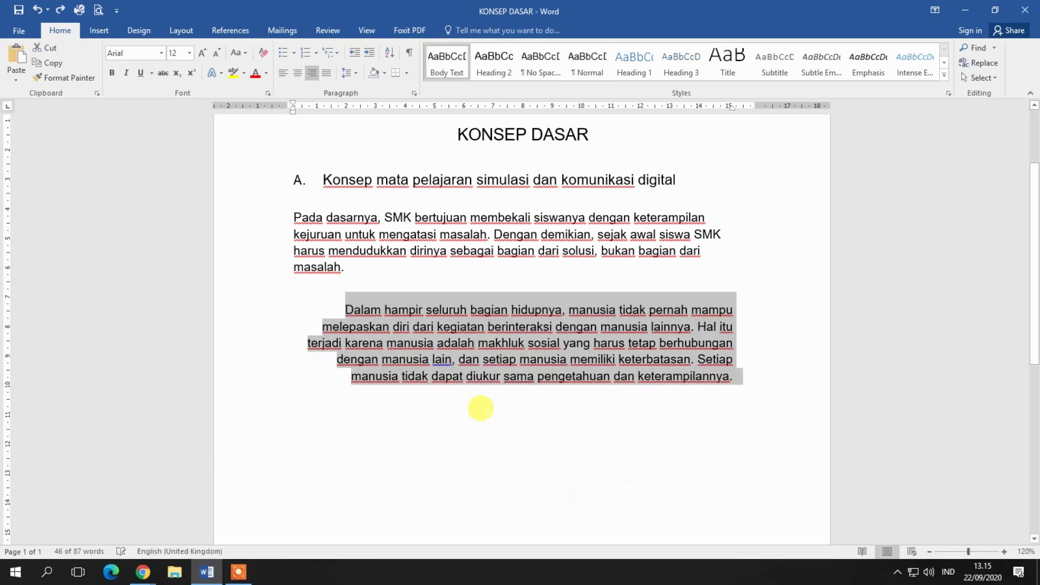
click(484, 414)
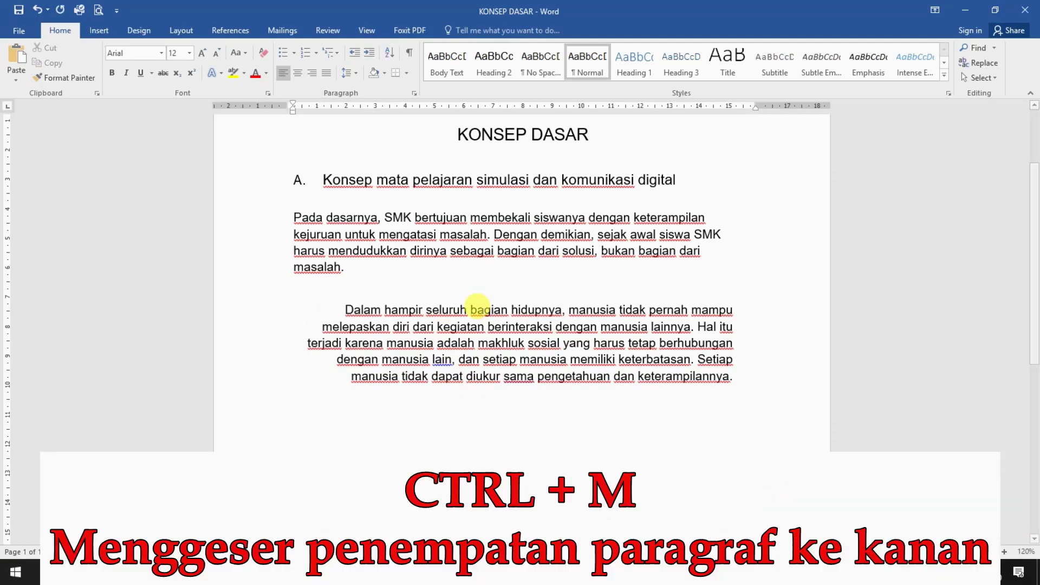
click(287, 212)
key(ctrl+m)
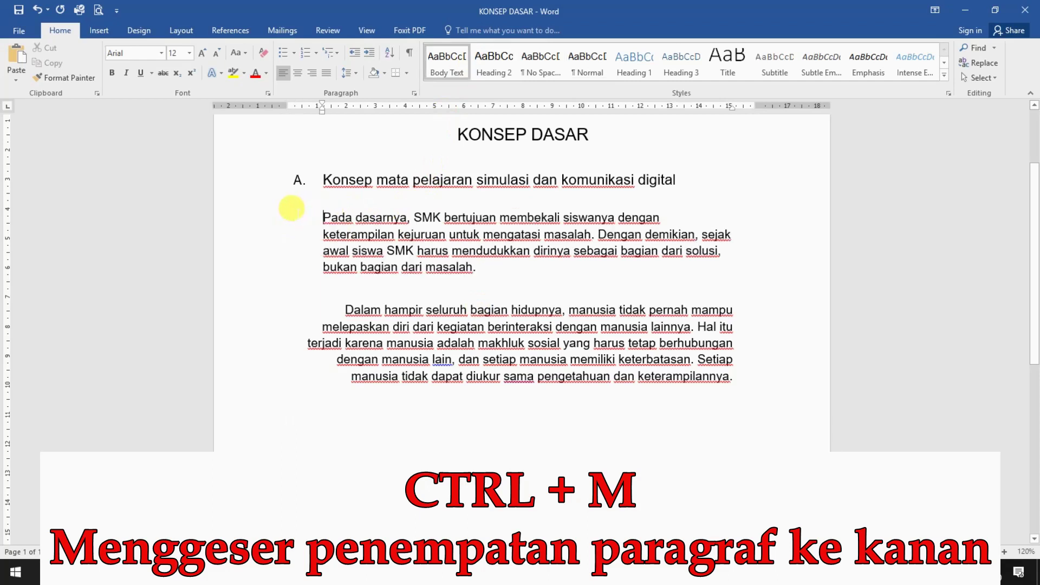
key(ctrl+m)
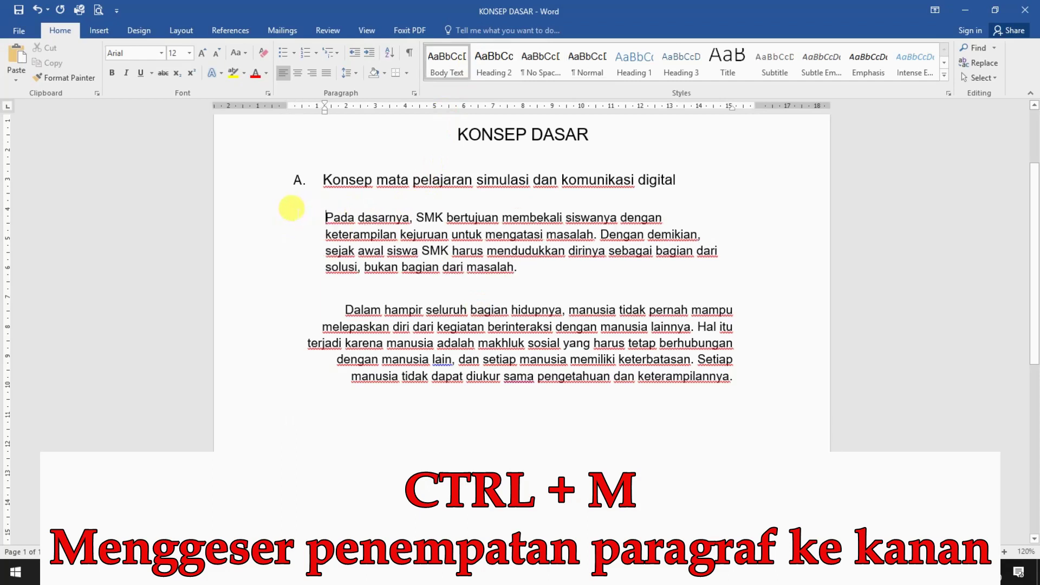
key(ctrl+m)
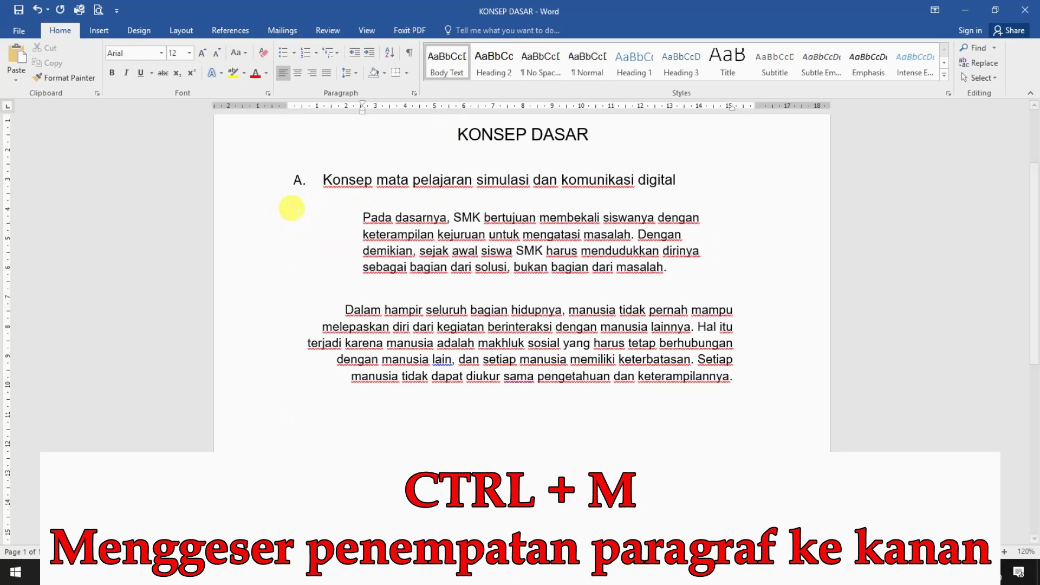
key(ctrl+m)
key(ctrl+z)
key(ctrl+z)
key(ctrl+z)
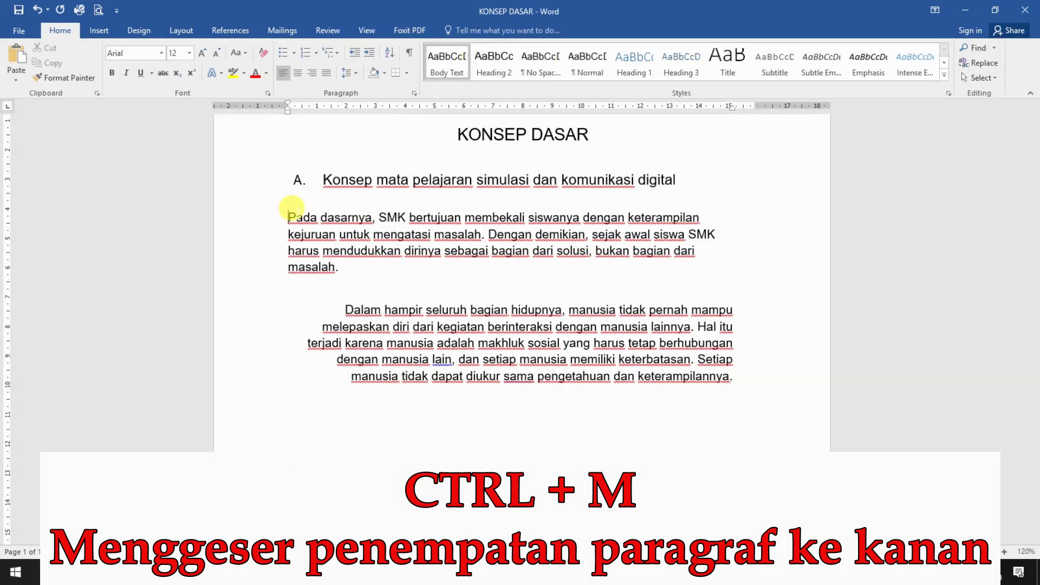
key(ctrl+z)
key(Return)
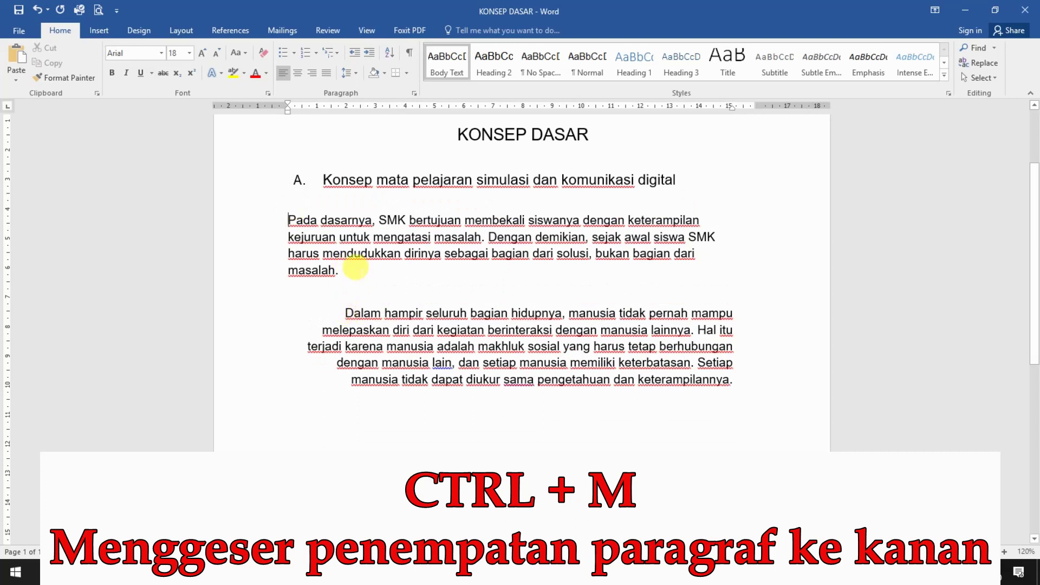
key(ctrl+m)
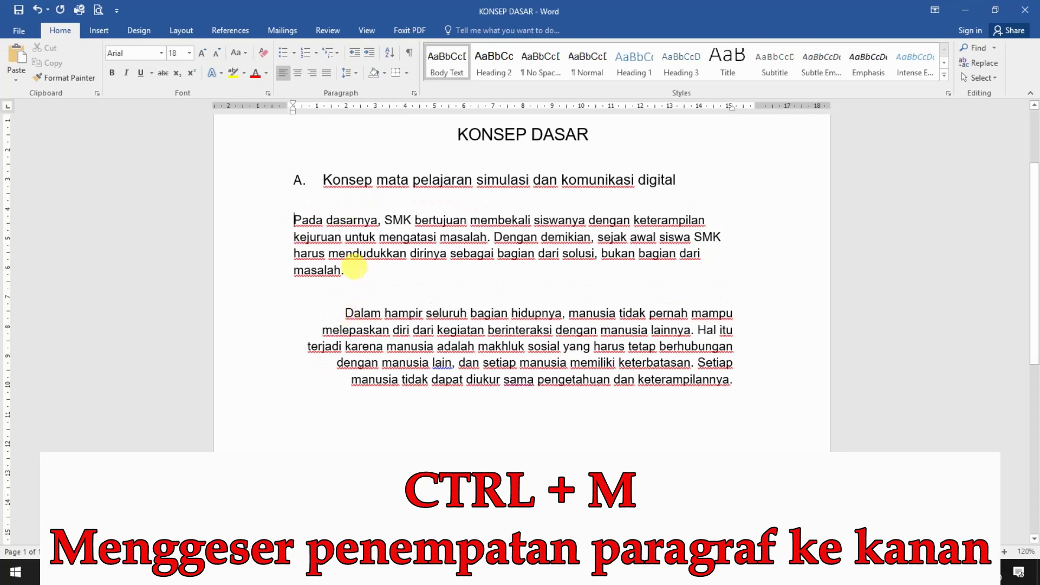
key(ctrl+m)
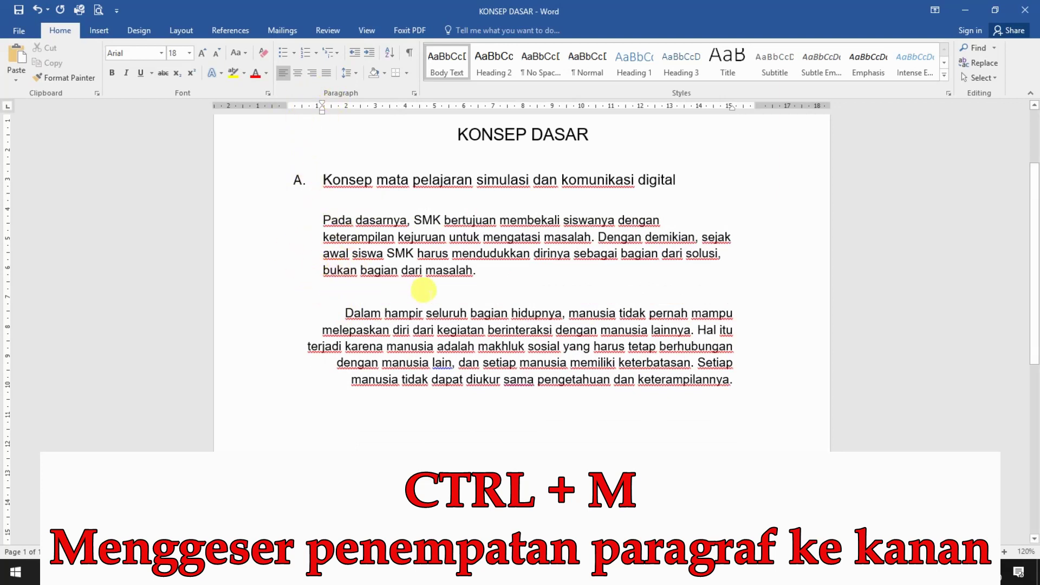
key(ctrl+shift+m)
click(379, 273)
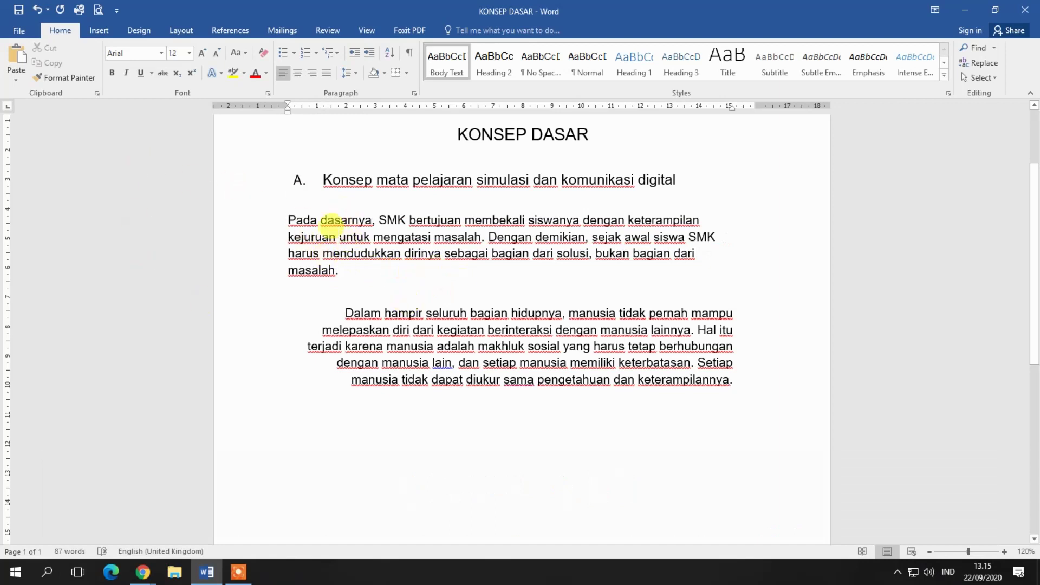
Step: Create blank Document1 via File > New, then switch back to KONSEP DASAR
click(22, 33)
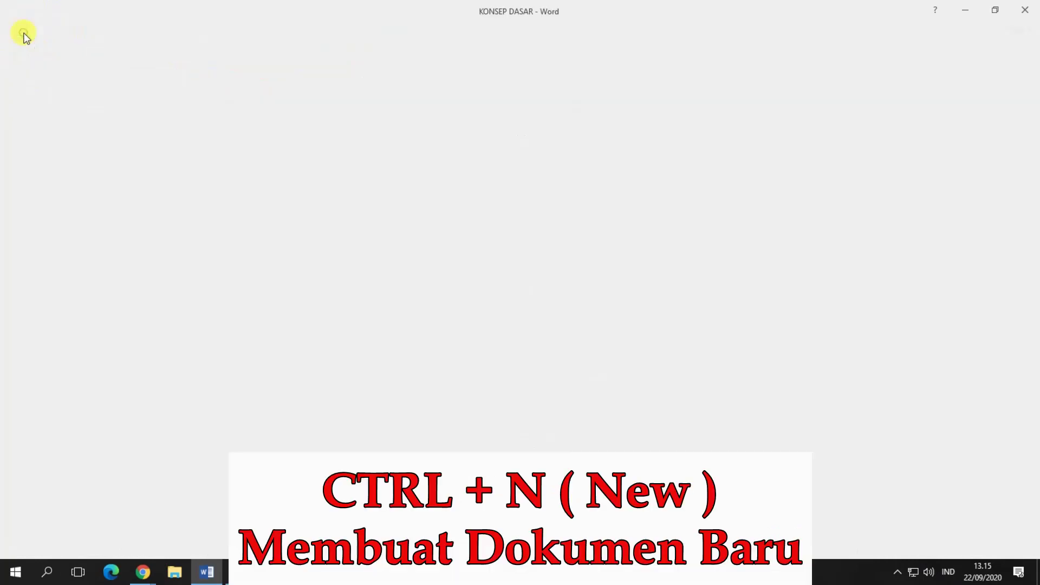
click(65, 87)
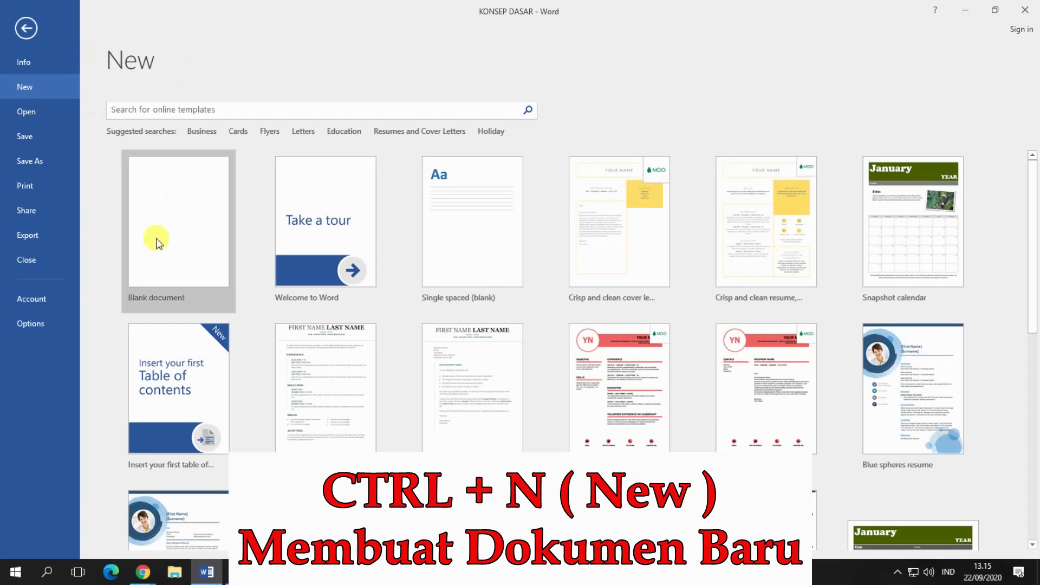
click(30, 32)
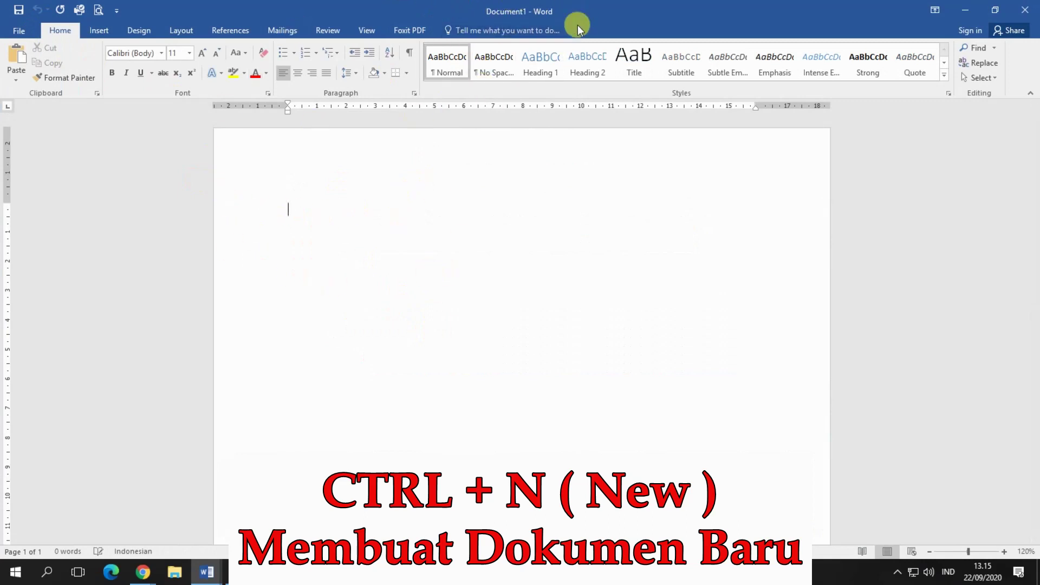
mouse_move(207, 572)
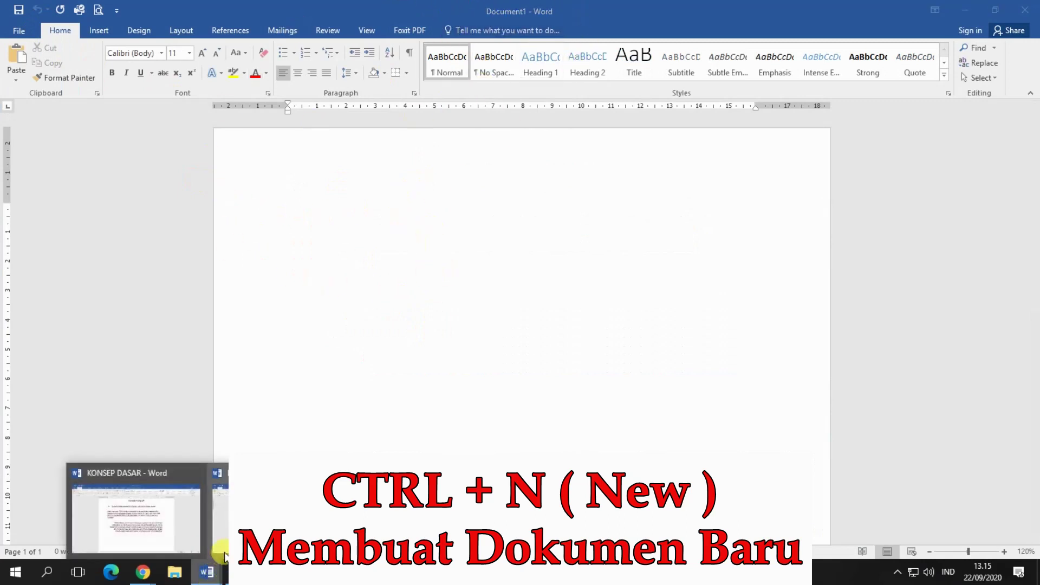
click(125, 525)
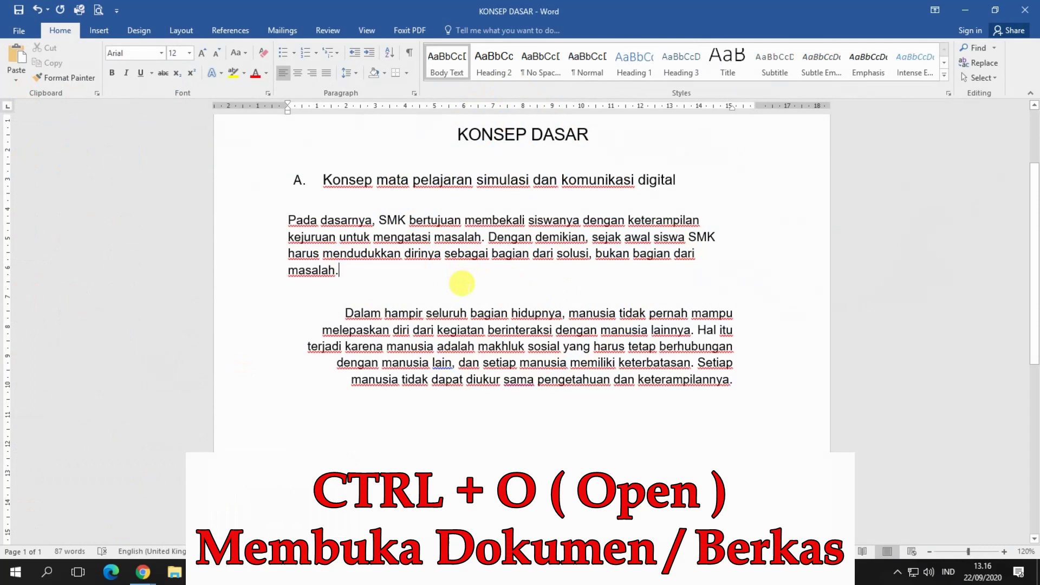
click(26, 31)
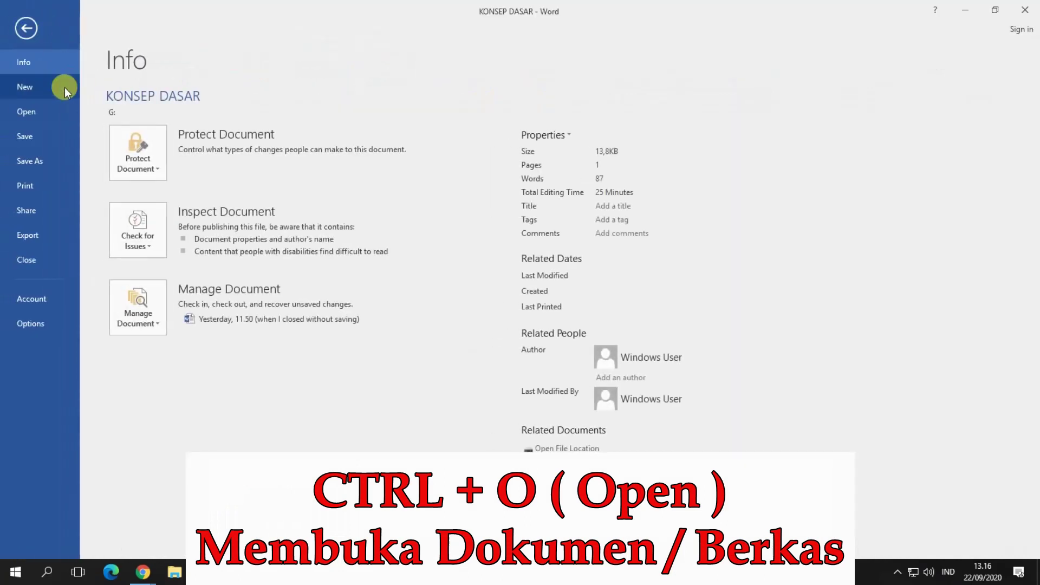
click(57, 114)
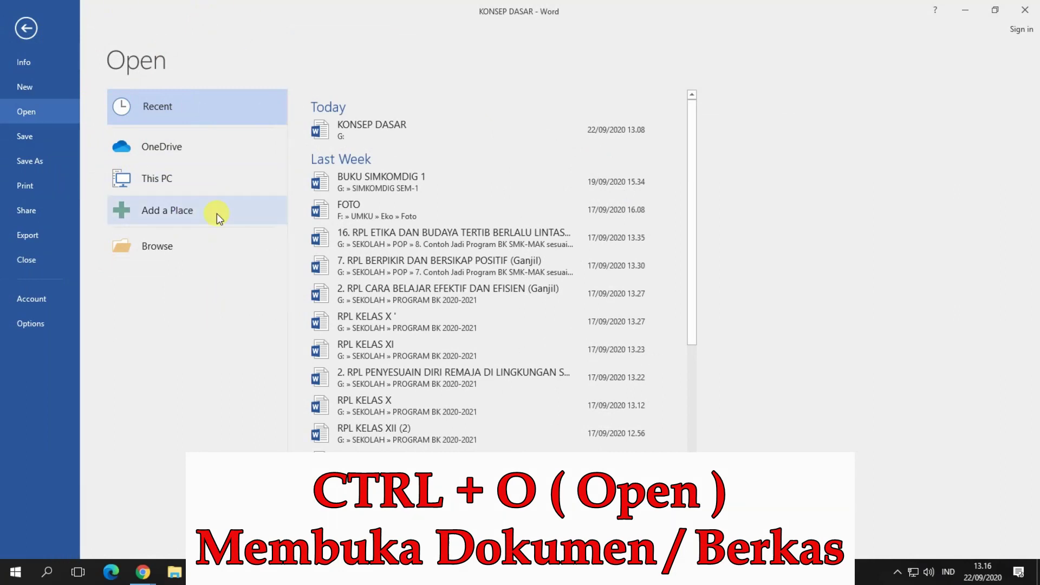
click(26, 28)
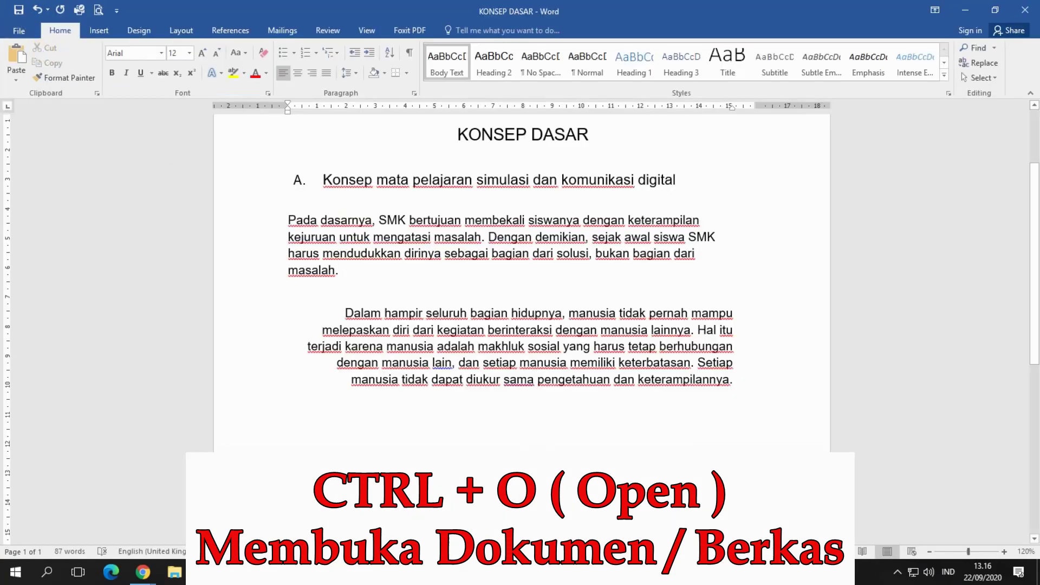
key(ctrl+o)
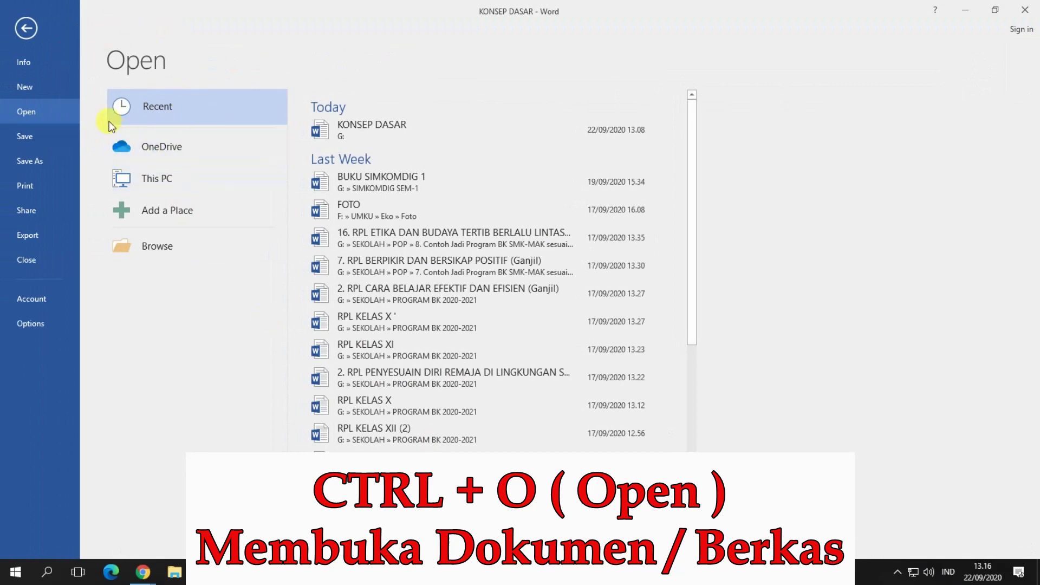
click(25, 26)
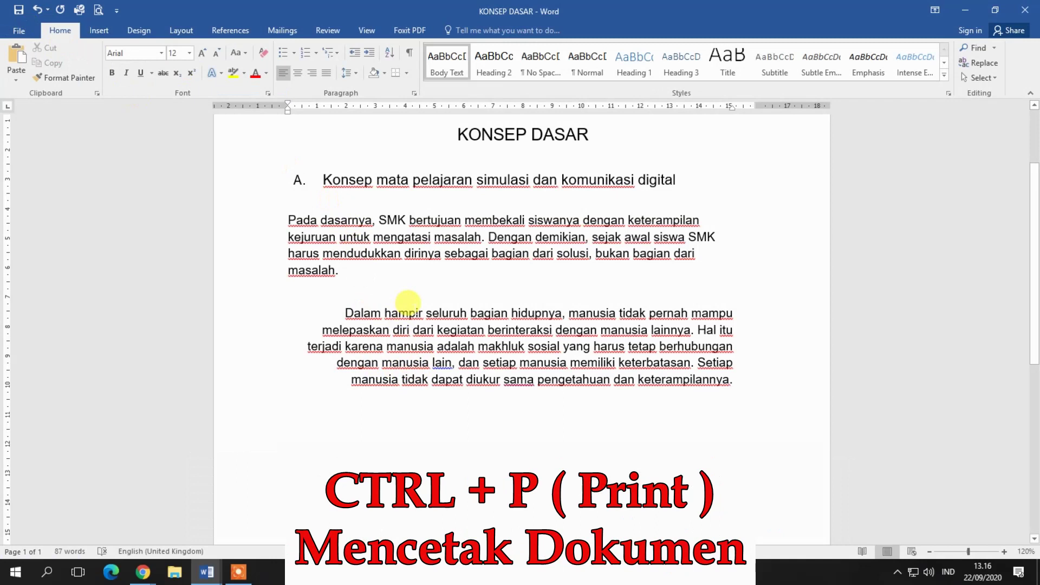
key(ctrl+p)
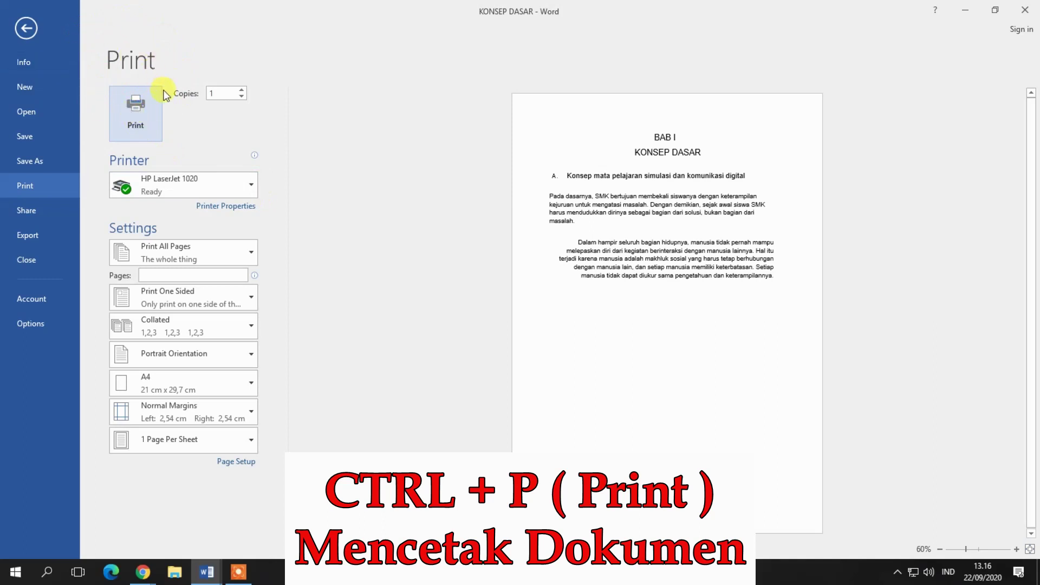
click(30, 32)
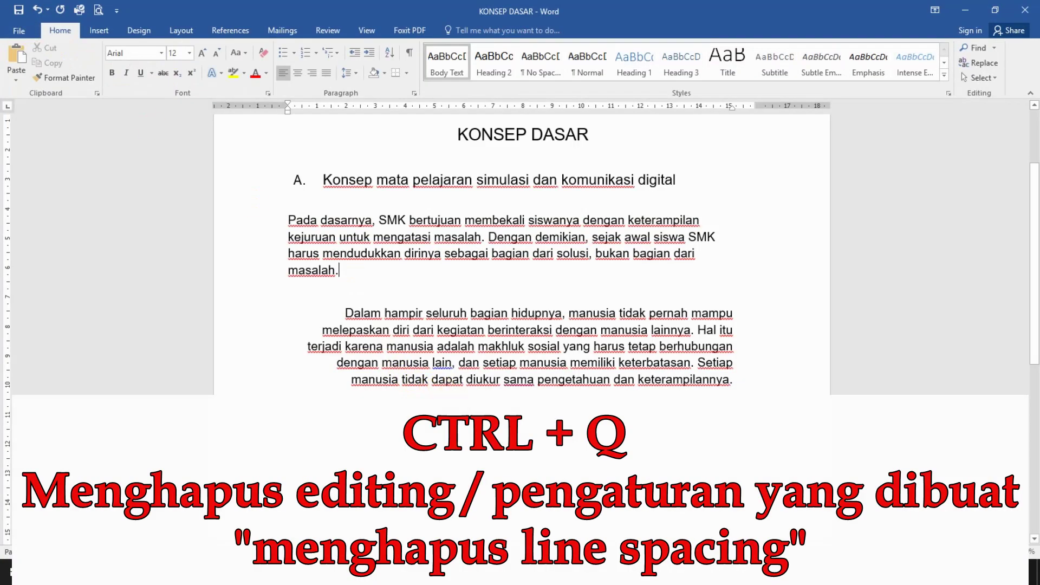
key(ctrl+q)
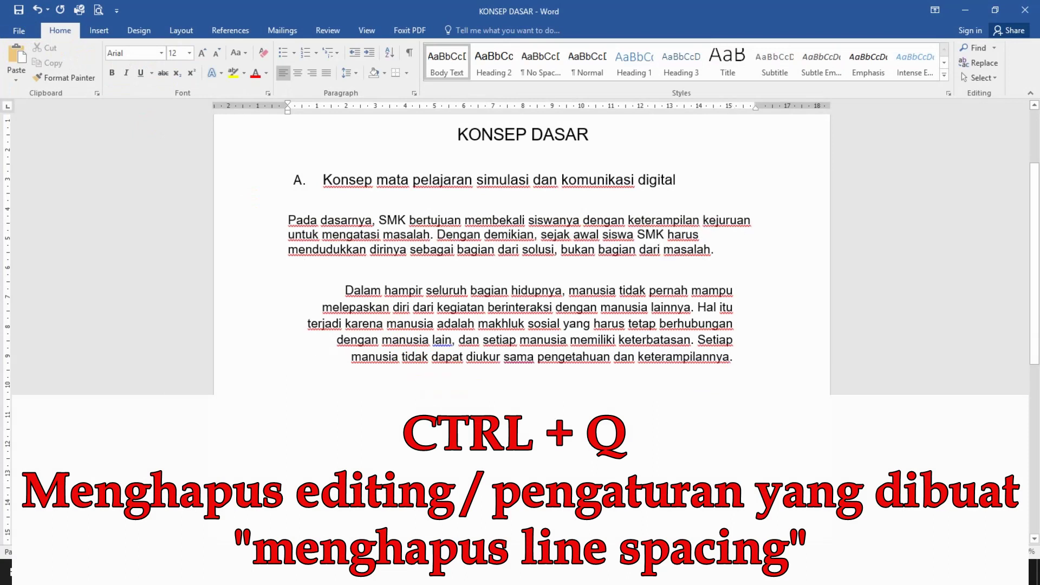
key(ctrl+z)
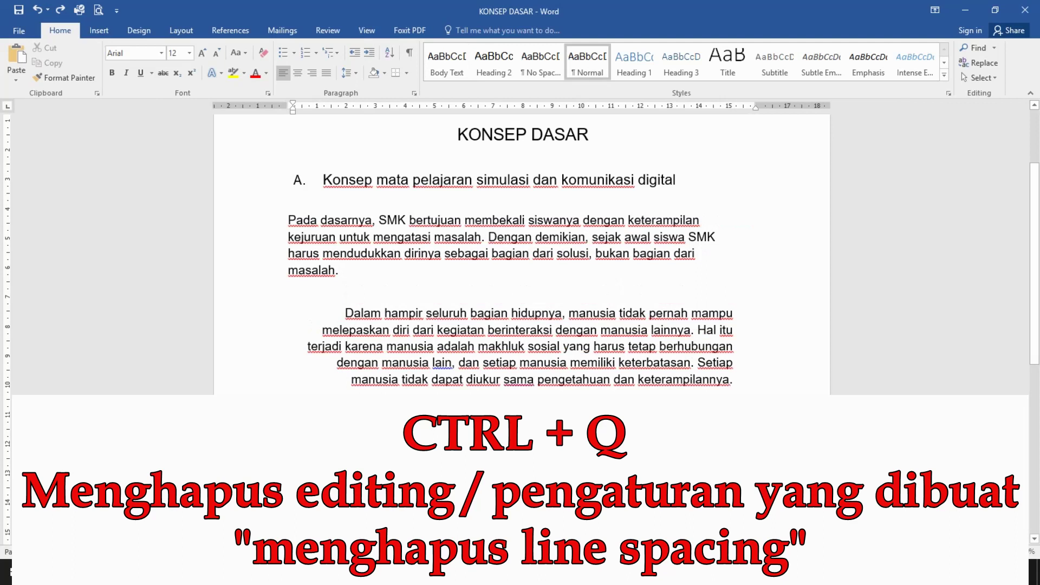
key(ctrl+q)
click(341, 282)
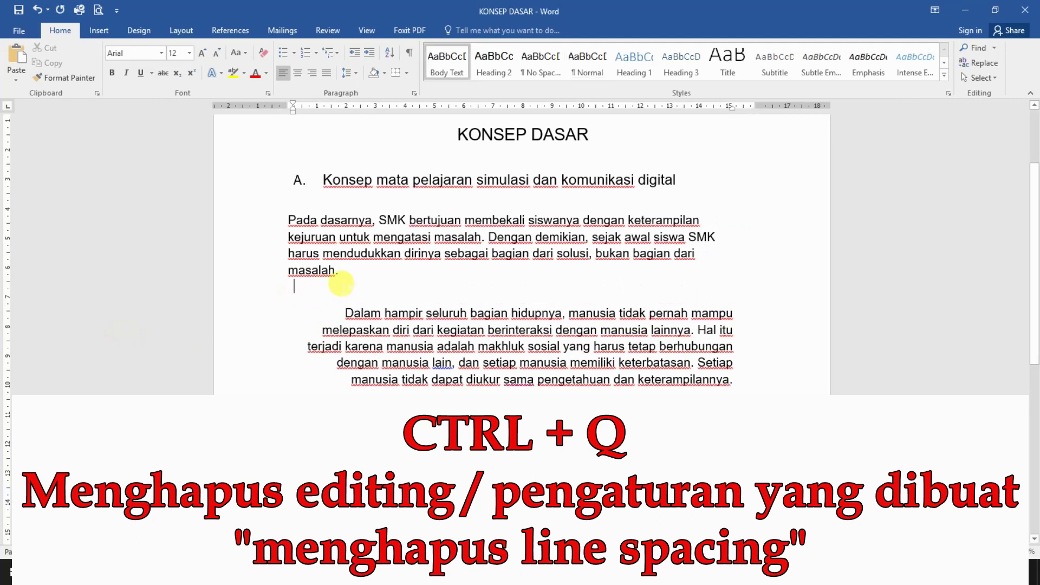
key(ctrl+q)
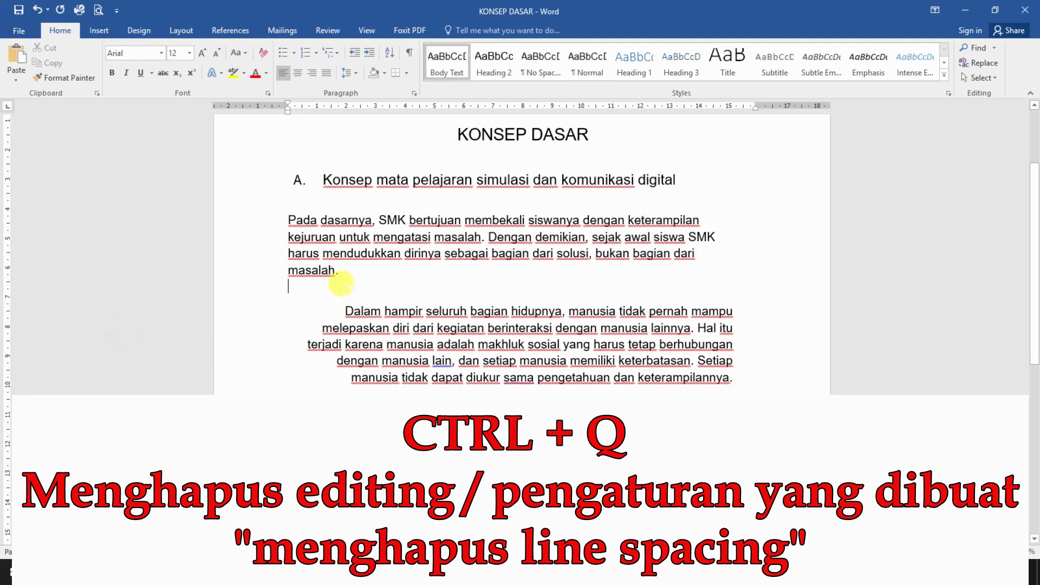
click(379, 267)
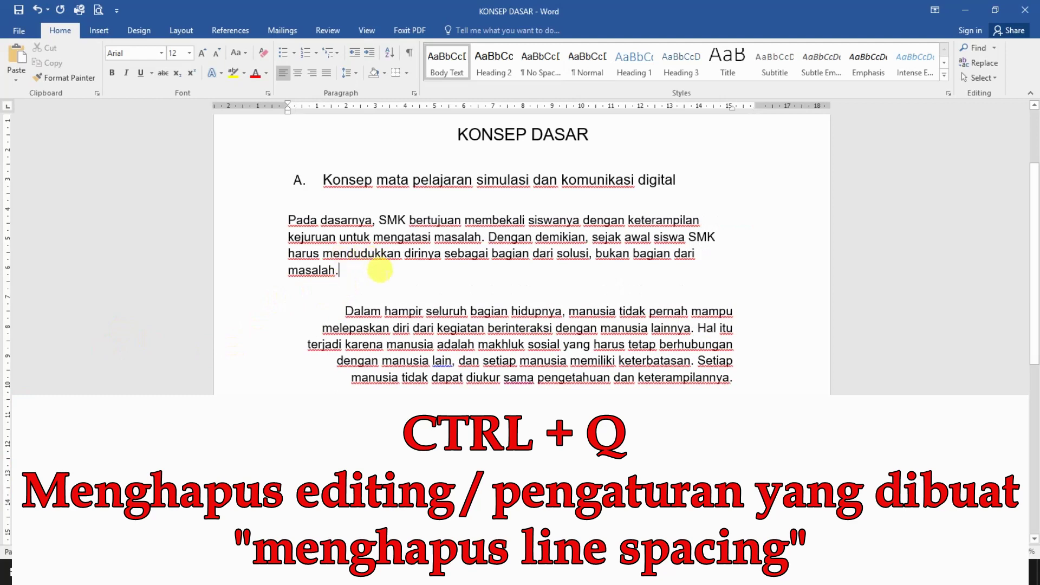
key(ctrl+q)
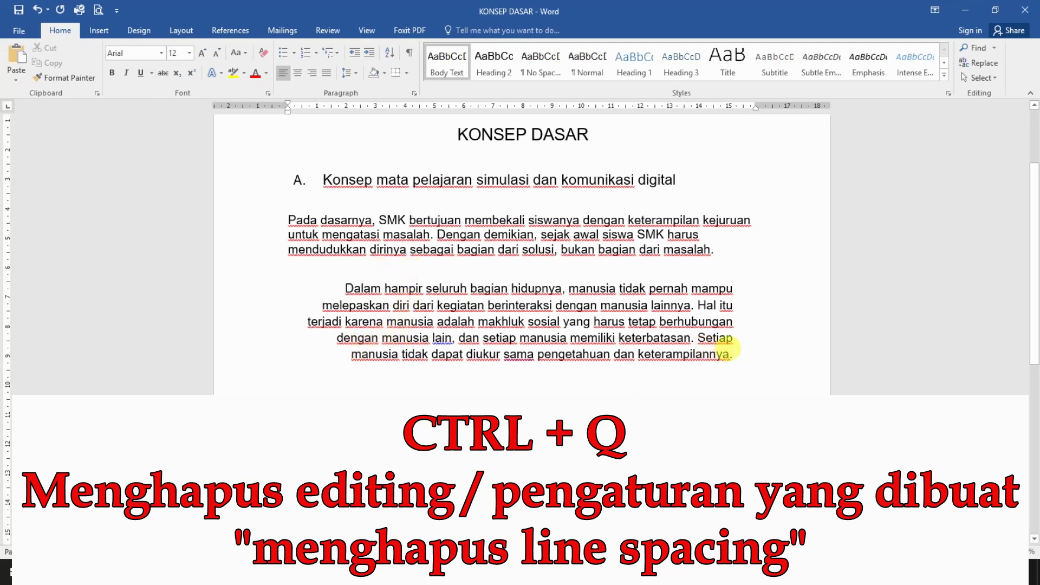
click(733, 352)
key(ctrl+q)
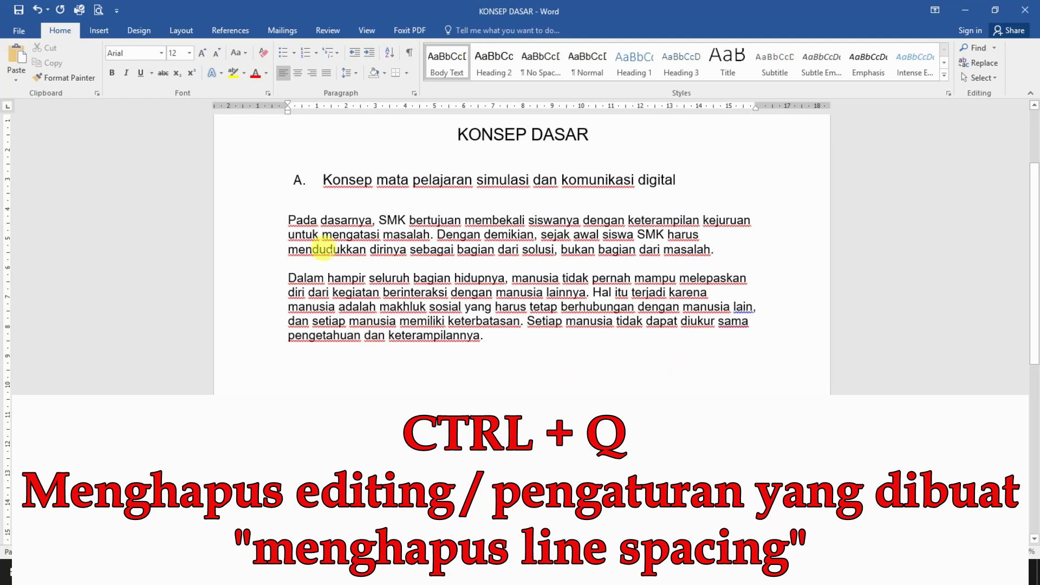
key(ctrl+z)
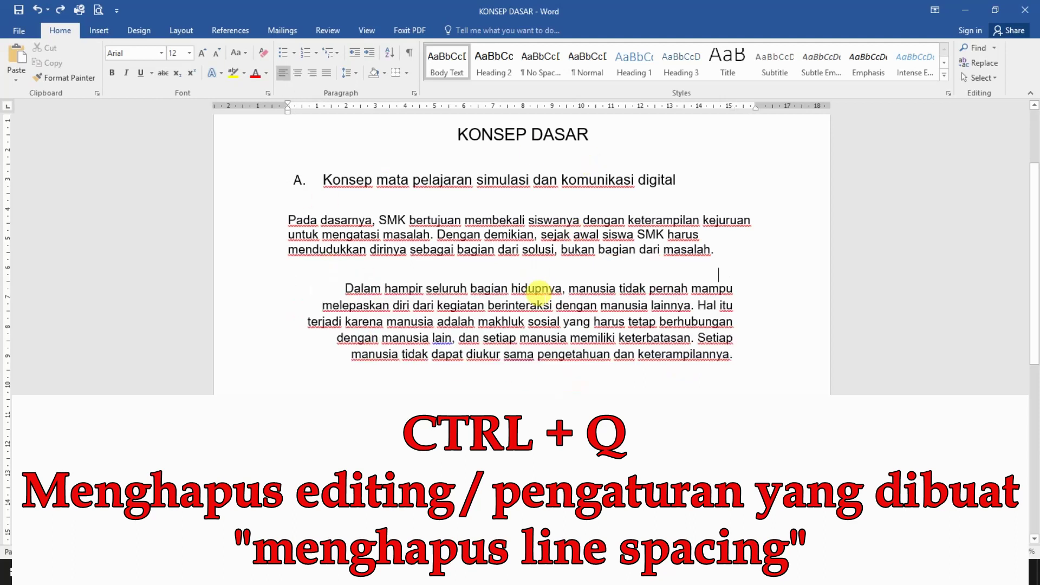
key(ctrl+z)
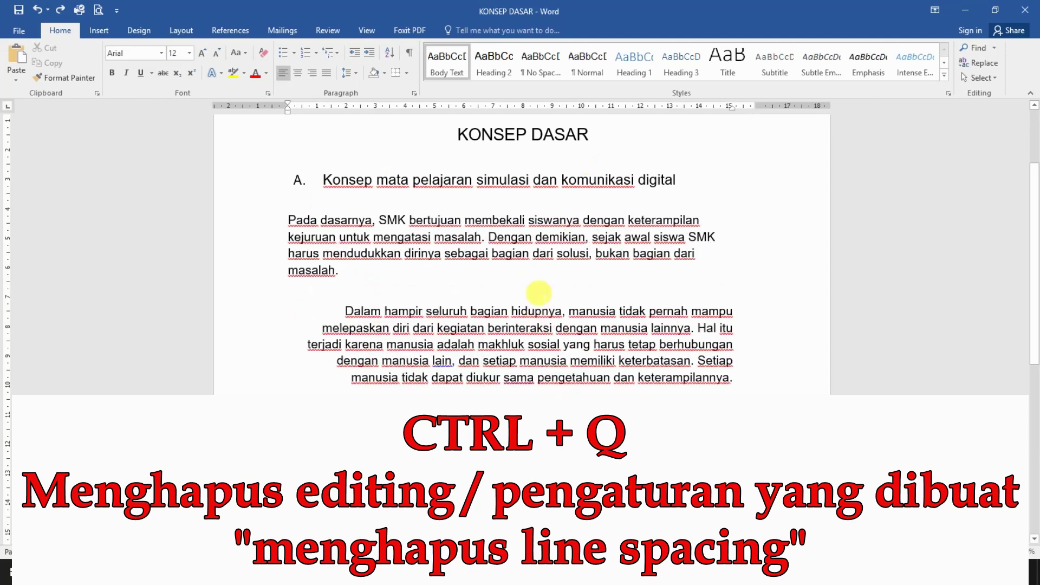
key(ctrl+q)
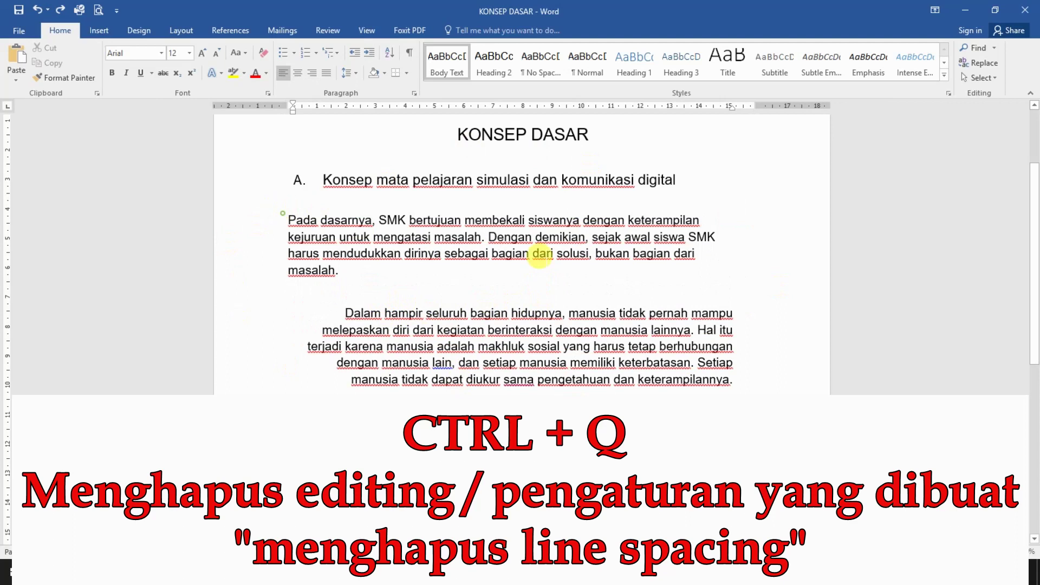
drag(289, 217, 739, 378)
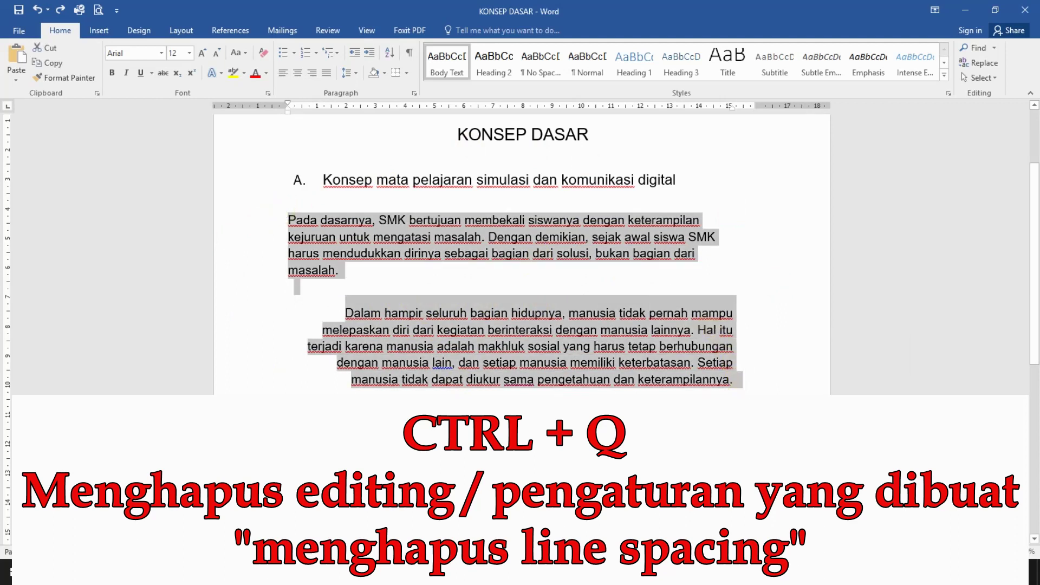
key(ctrl+q)
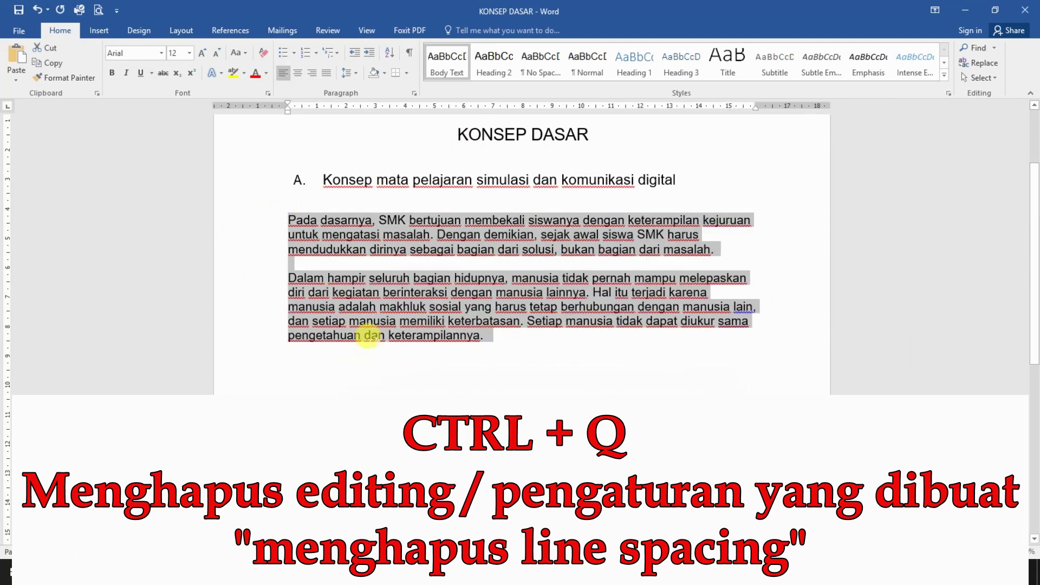
click(461, 360)
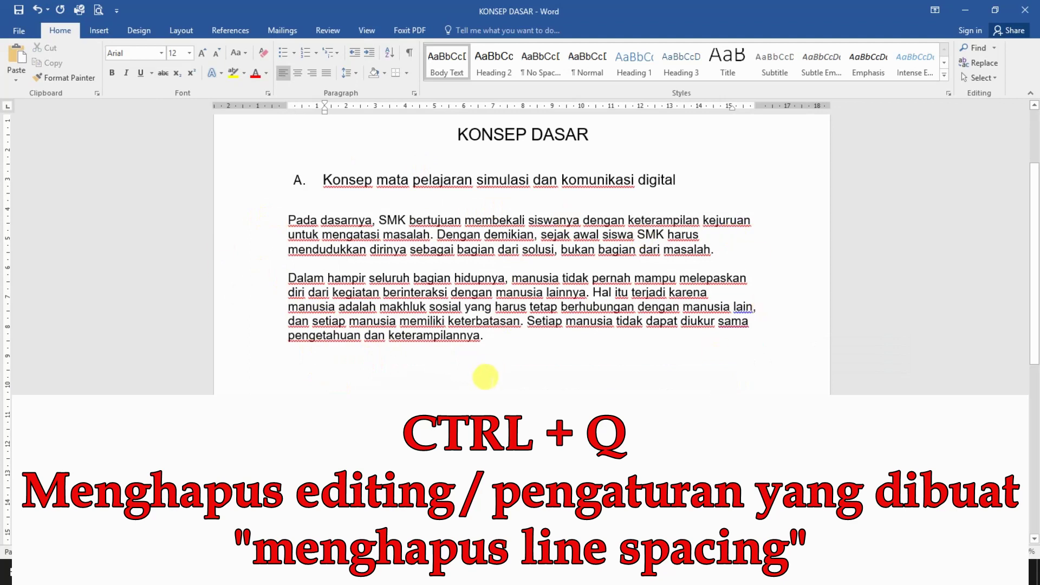
key(ctrl+z)
click(437, 437)
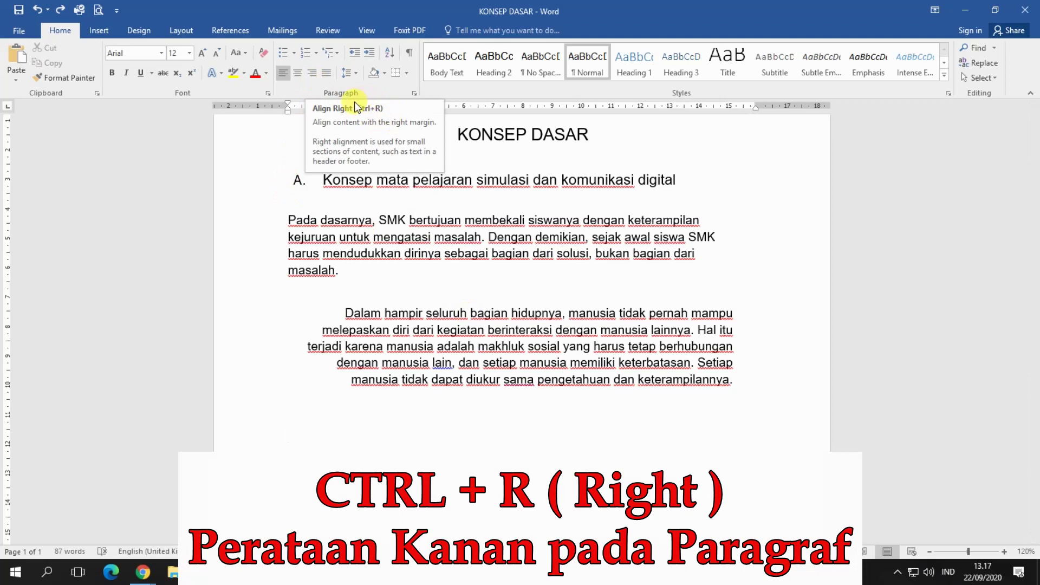
click(458, 270)
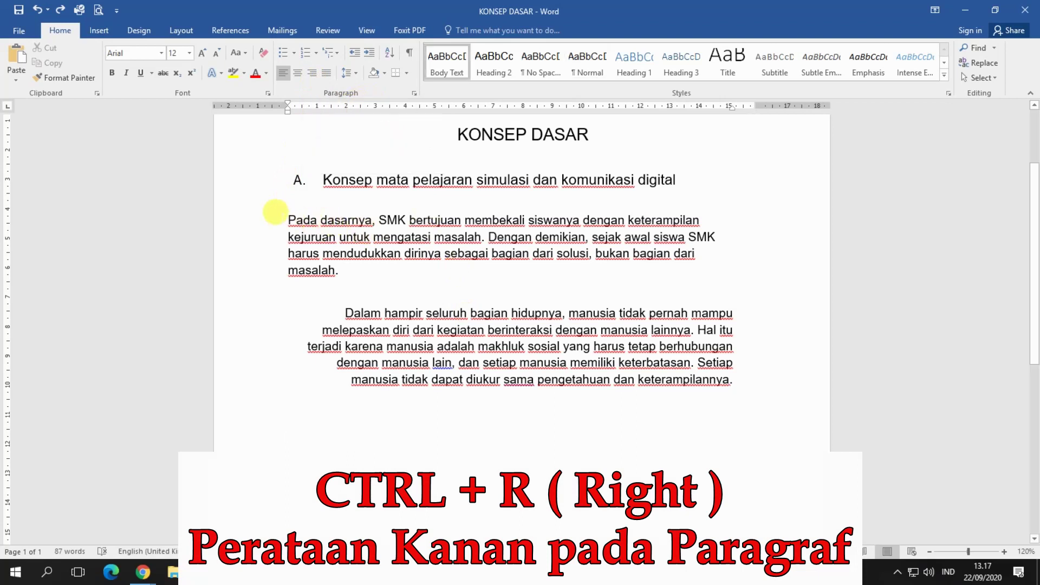
drag(275, 213, 352, 271)
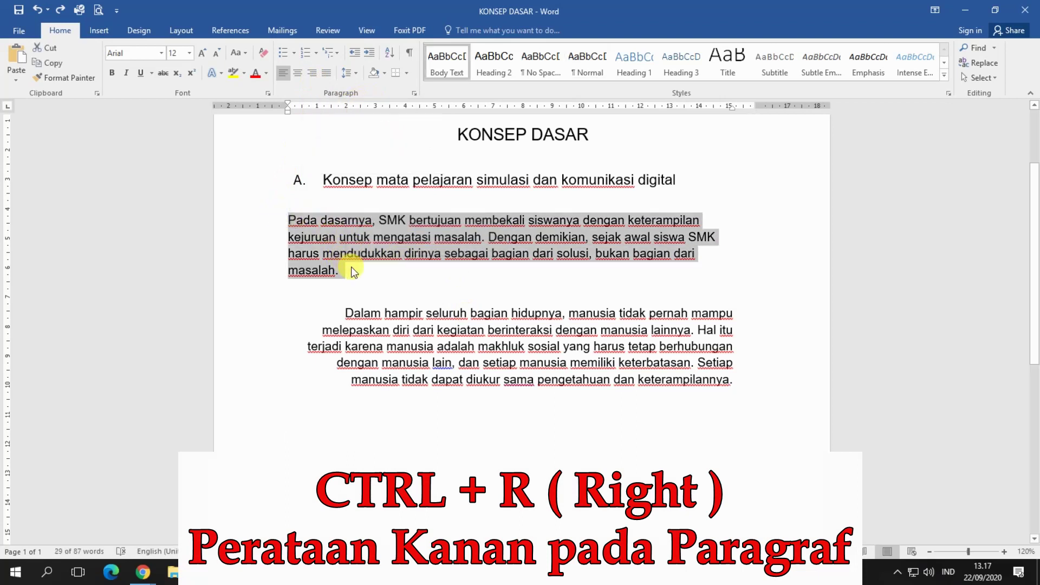
key(ctrl+r)
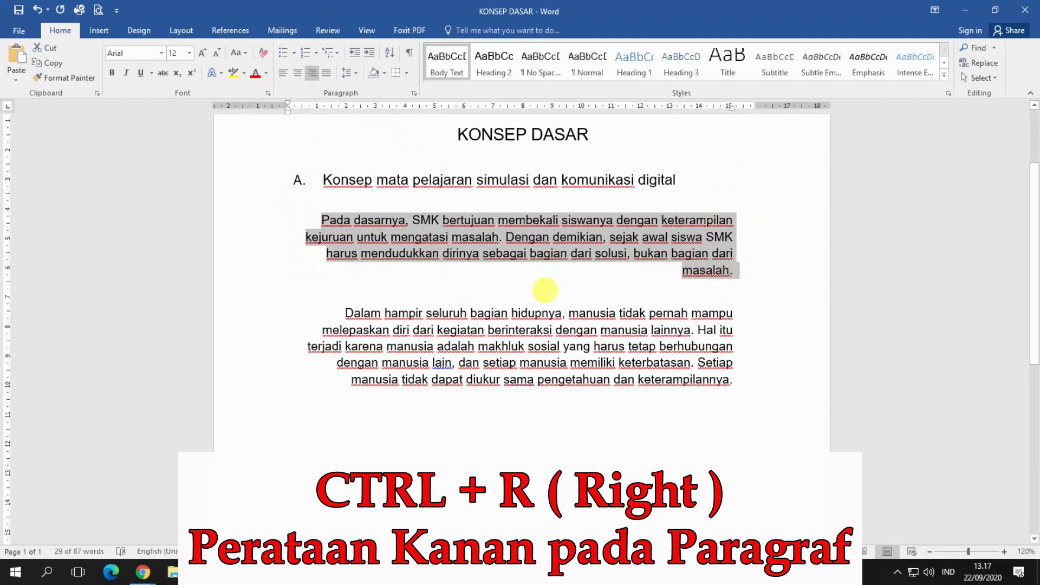
click(538, 288)
key(ctrl+z)
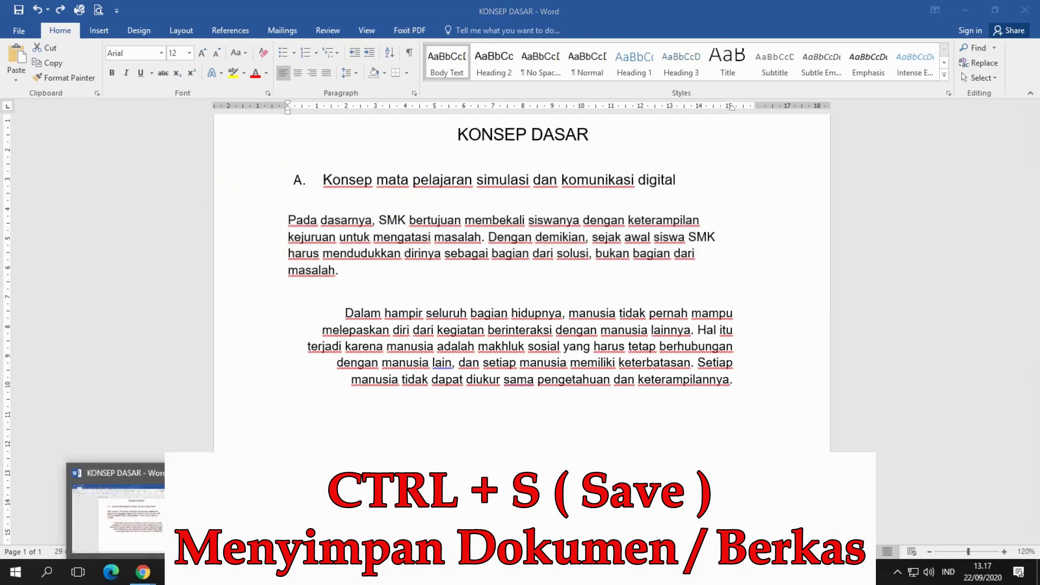
Step: Type 'Save' in Document1, open and leave Save As unsaved, then return to KONSEP DASAR
text(Save)
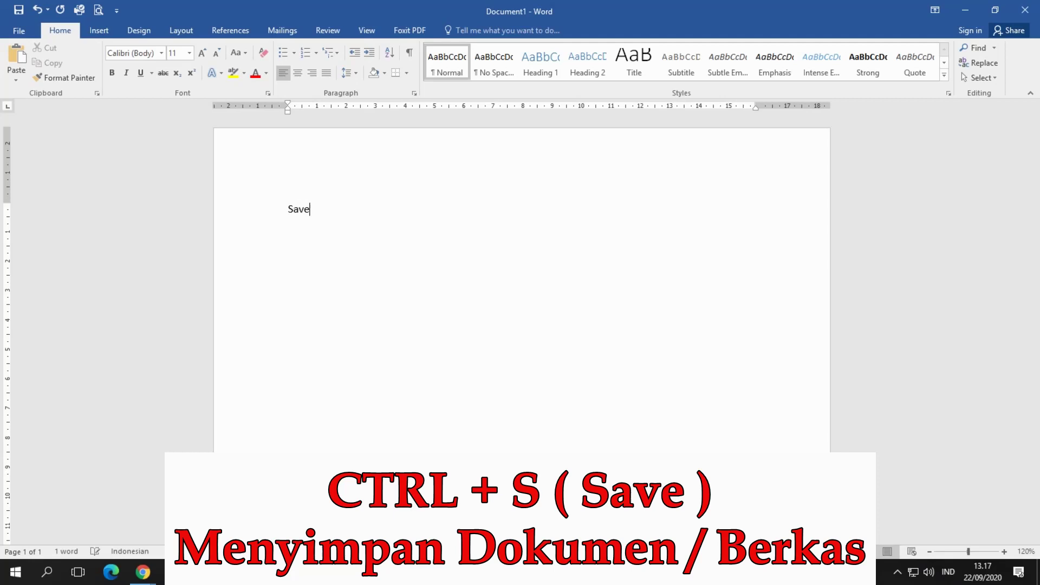
key(ctrl+s)
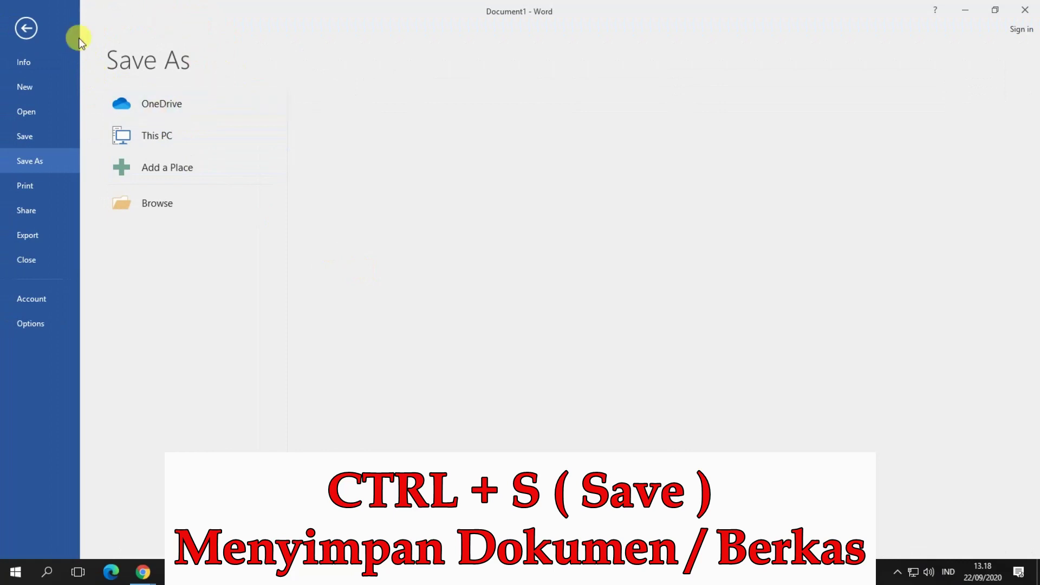
click(26, 27)
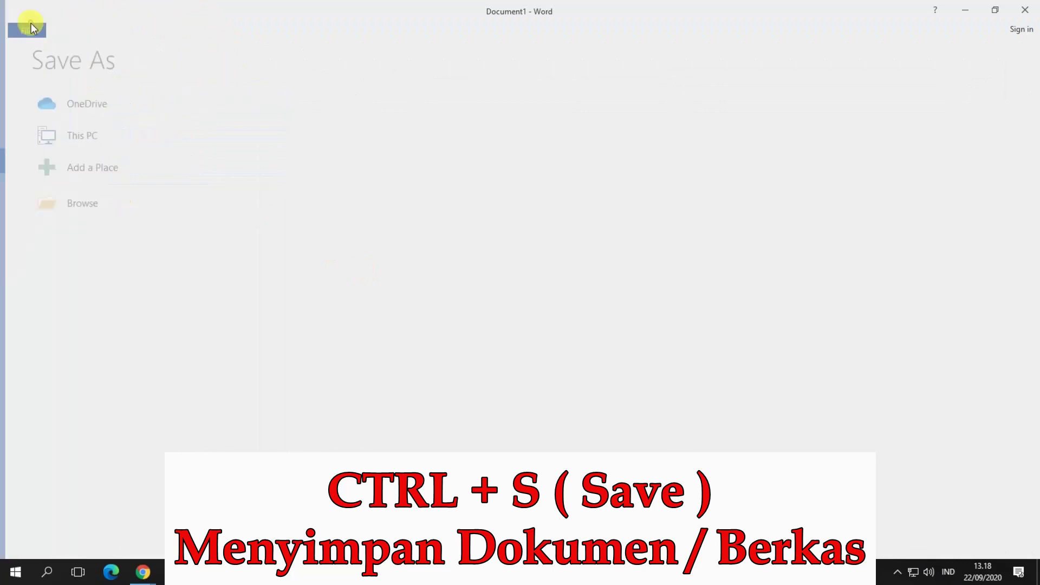
click(156, 518)
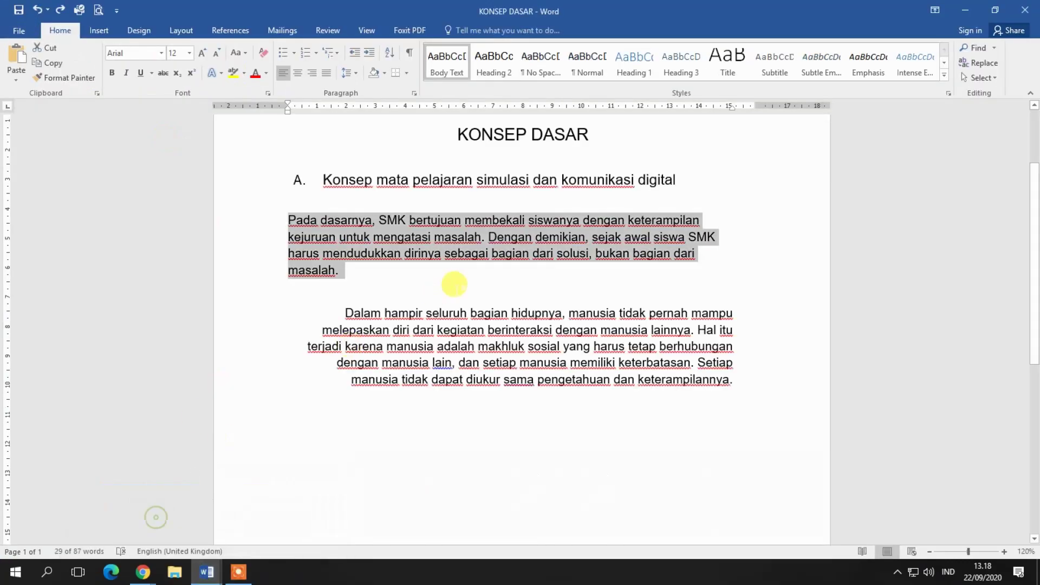
click(474, 288)
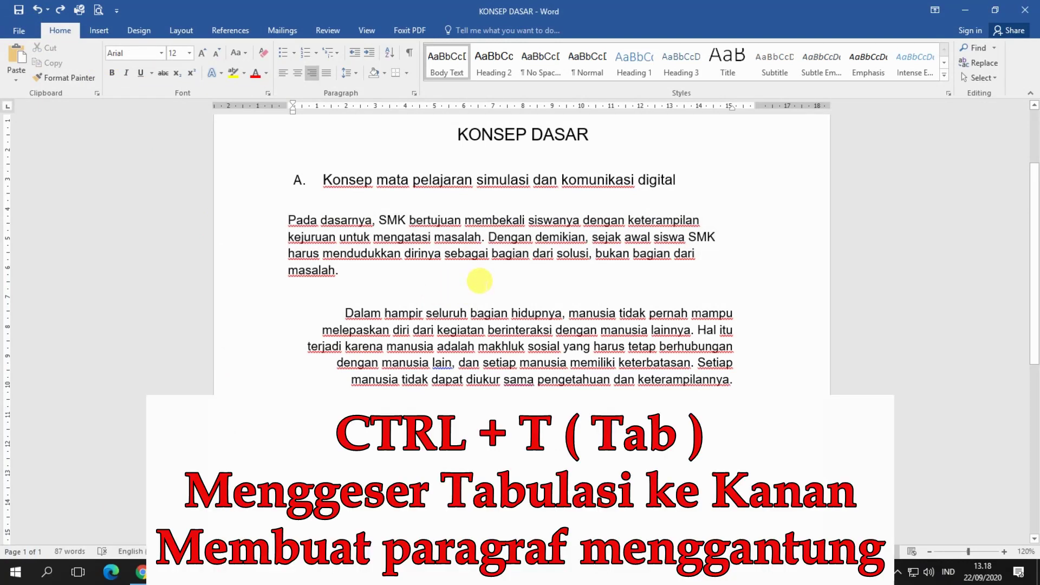
Step: Add hanging indents to the second and first paragraphs, then remove the first paragraph's indent
key(ctrl+t)
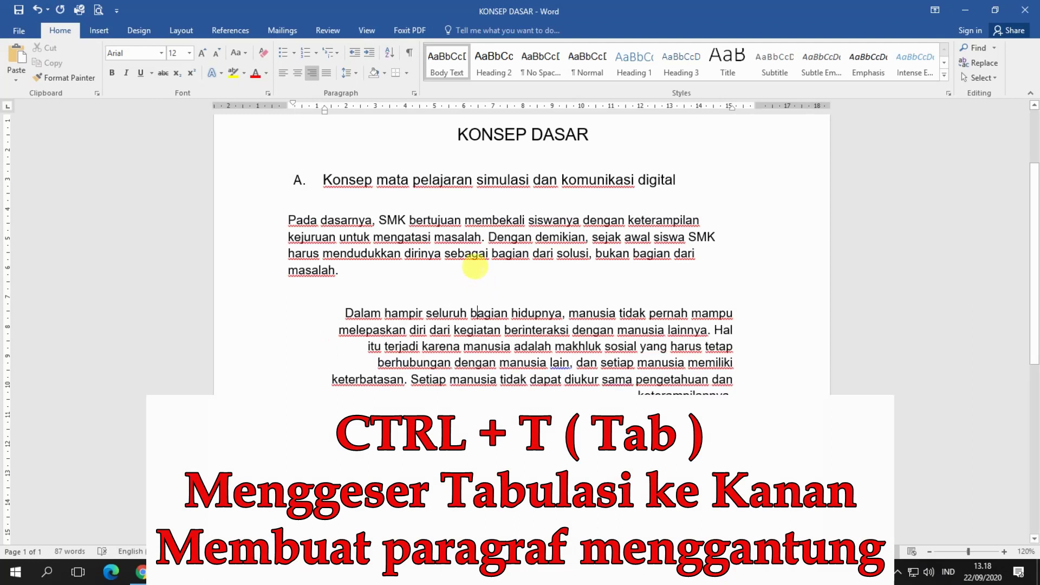
click(487, 254)
key(ctrl+t)
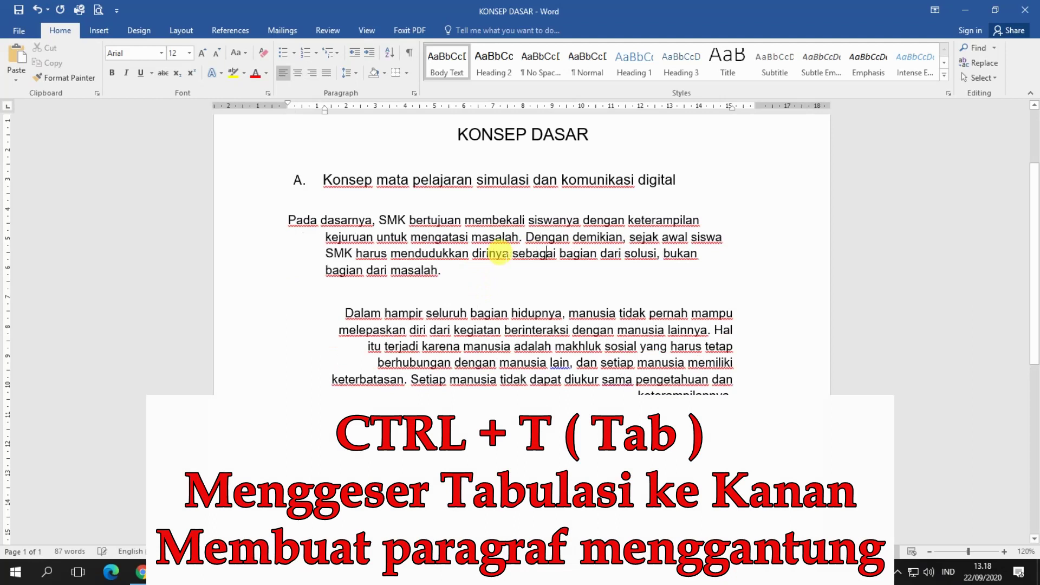
key(ctrl+shift+t)
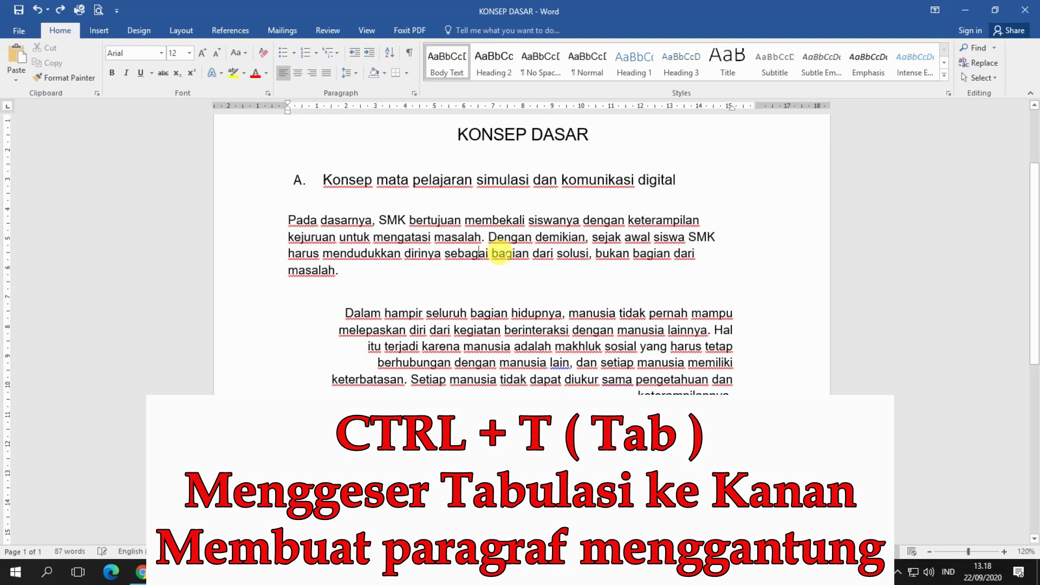
click(343, 280)
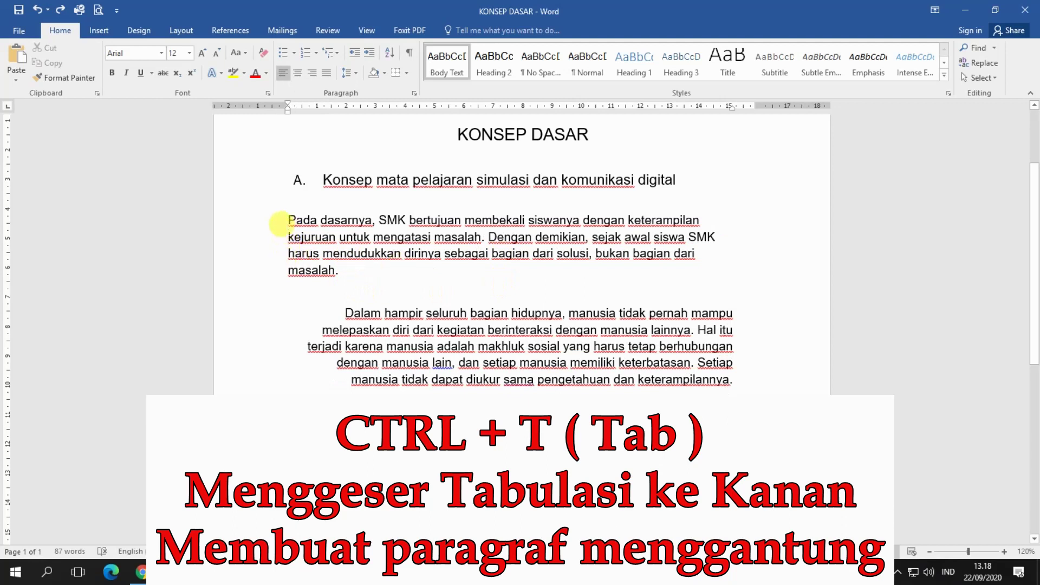
Step: Reapply and undo the first paragraph's hanging indent, then underline the Pada dasarnya paragraph
drag(287, 218, 336, 270)
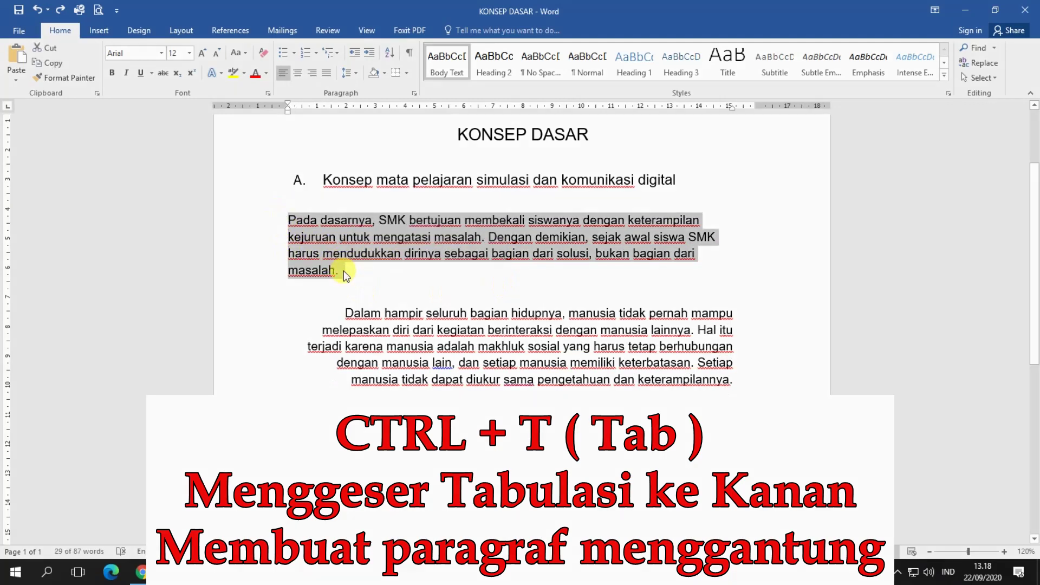
key(ctrl+t)
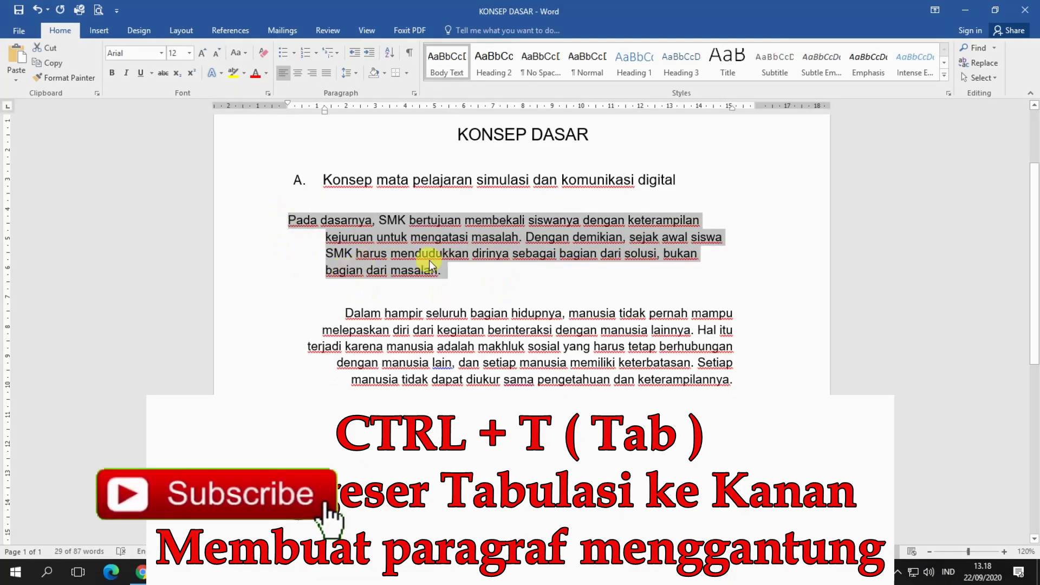
click(332, 237)
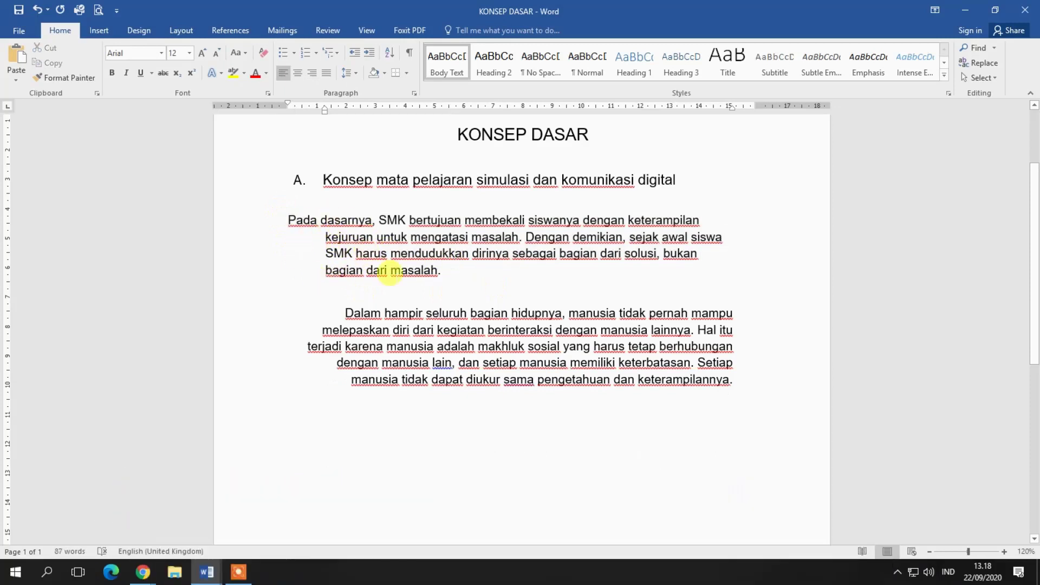
key(ctrl+z)
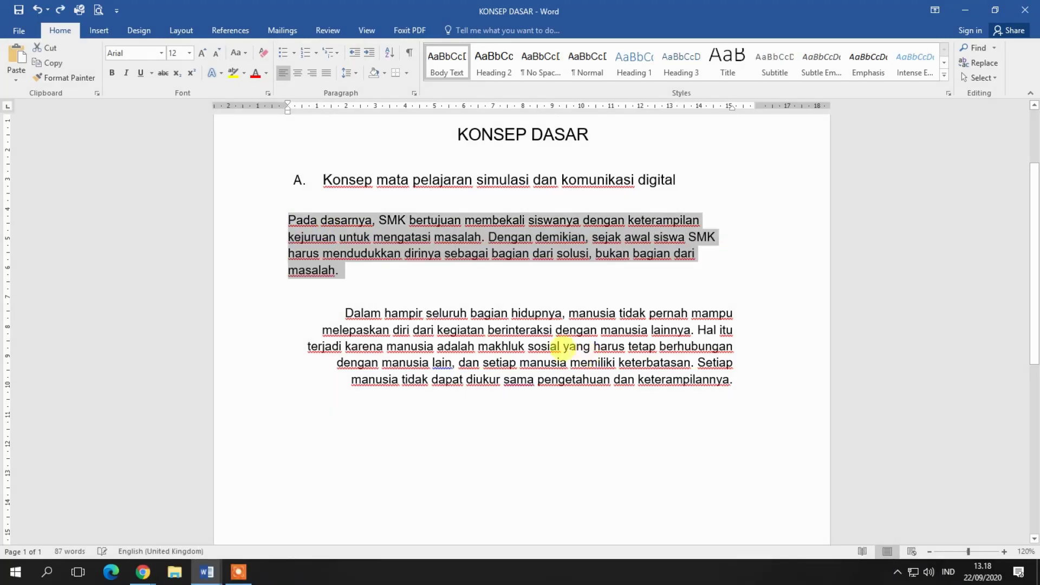
click(390, 273)
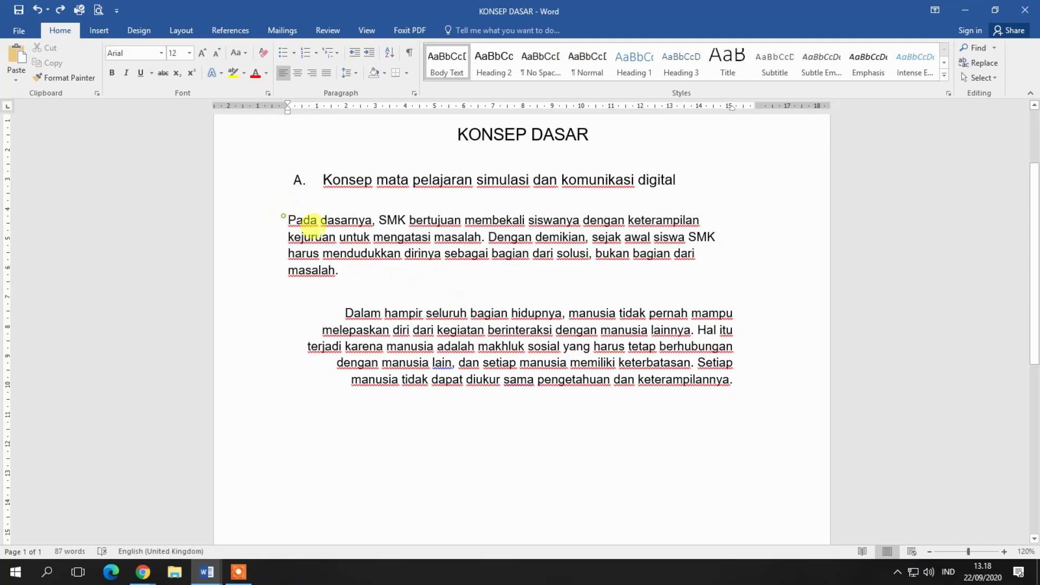
drag(288, 220, 363, 275)
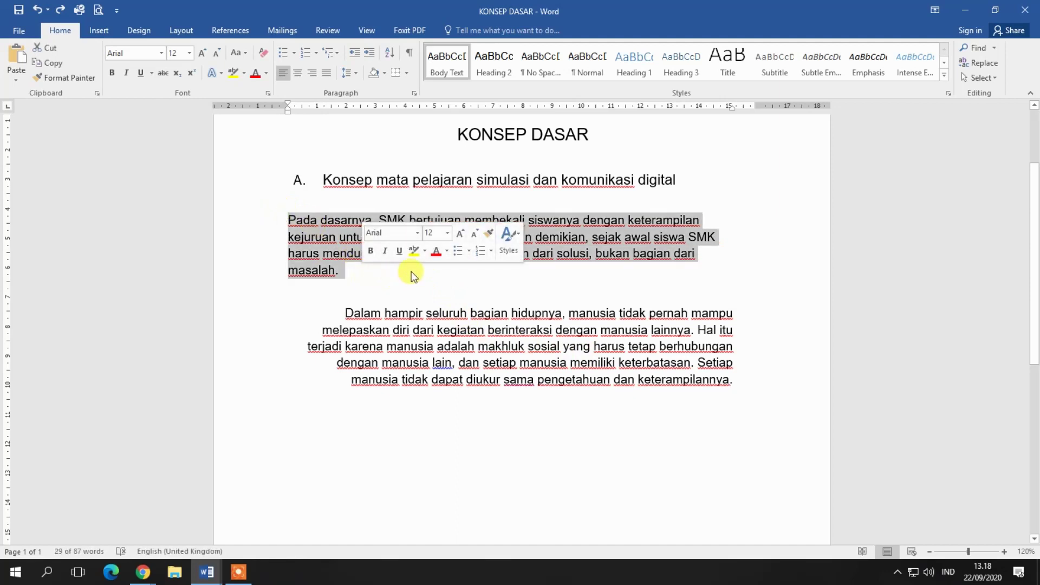
key(ctrl+u)
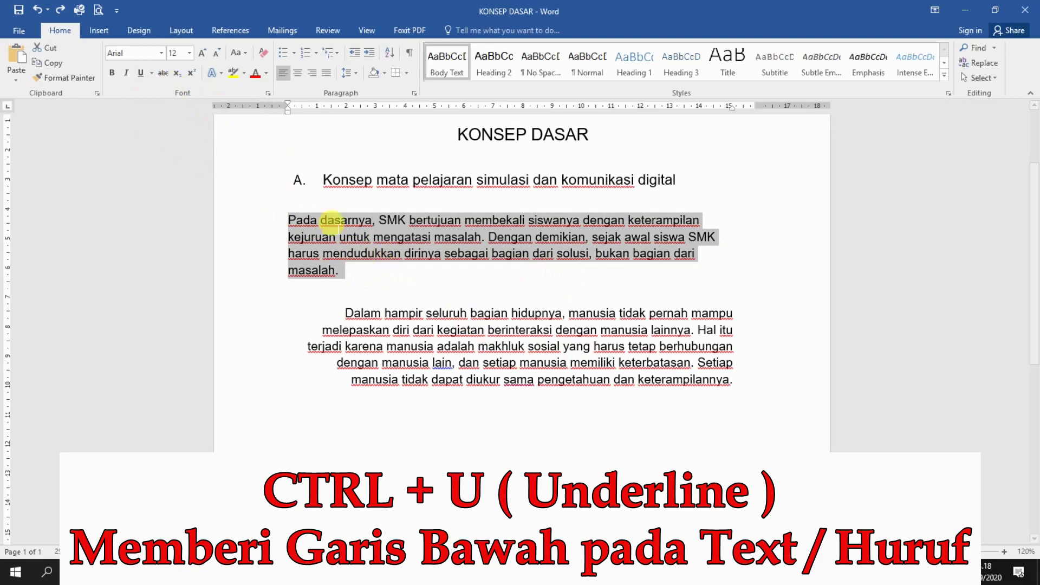
Step: Underline the 'Pada dasarnya … masalah.' paragraph with Ctrl+U, then undo it back to plain text
key(ctrl+u)
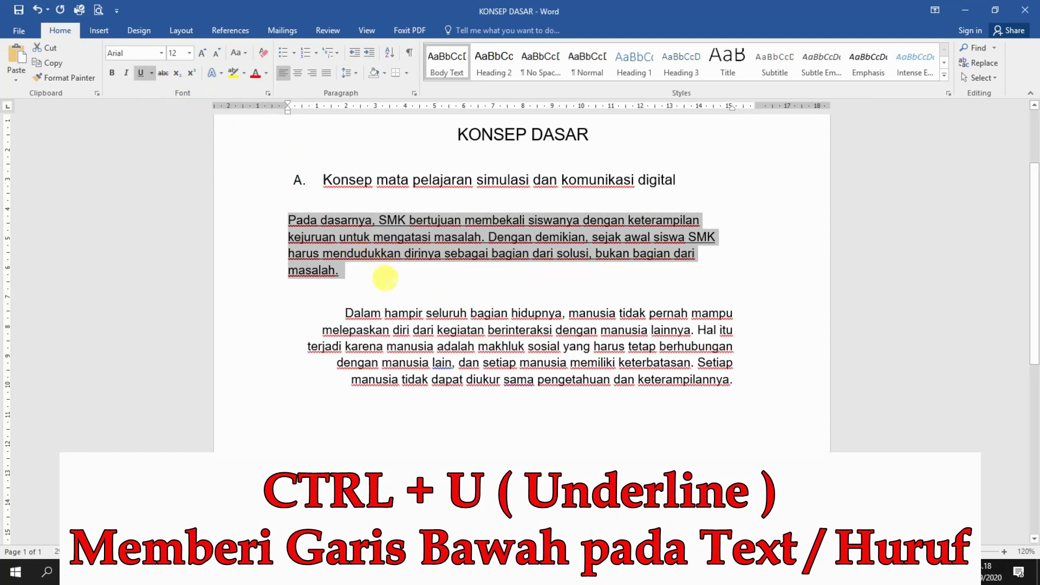
click(455, 271)
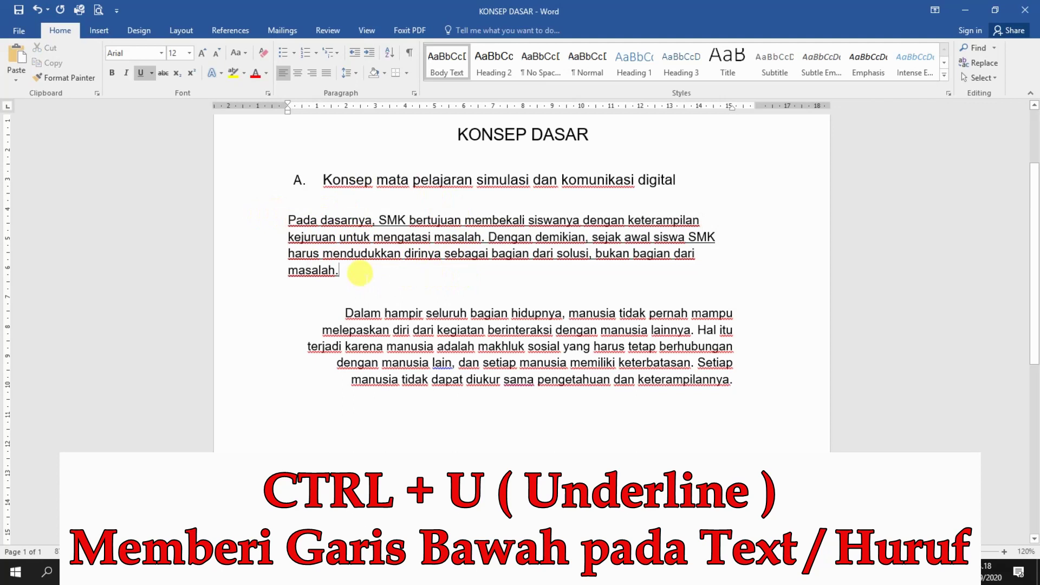
key(ctrl+z)
click(399, 268)
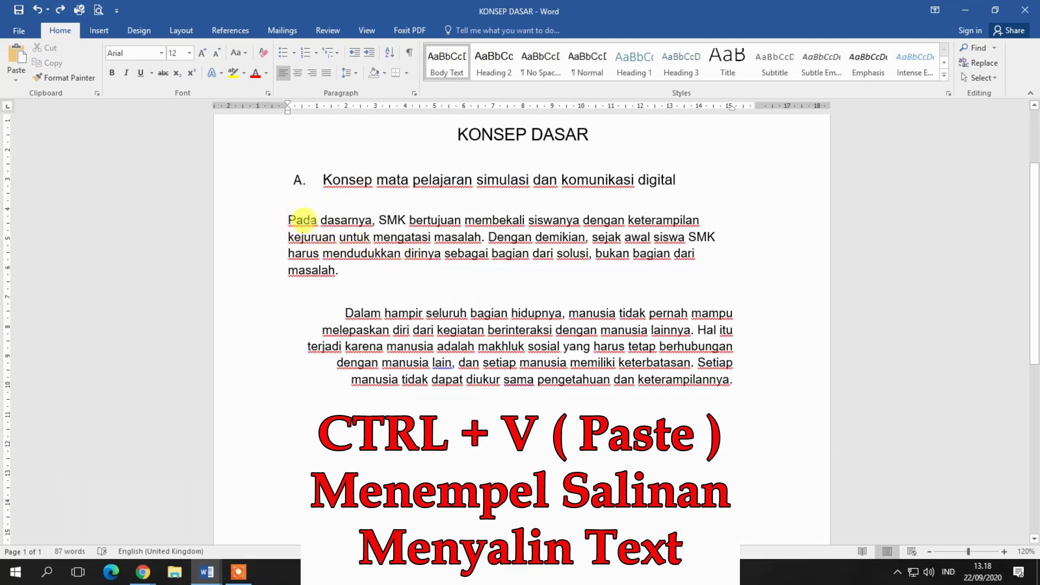
drag(287, 217, 342, 270)
key(ctrl+c)
scroll(432, 313, down, 4)
click(406, 361)
key(ctrl+v)
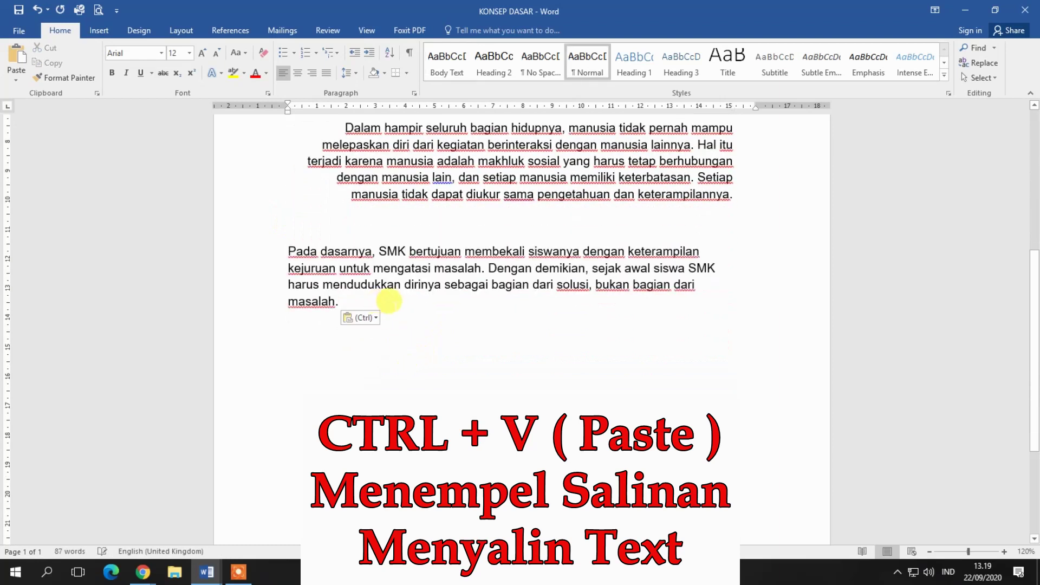
key(ctrl+z)
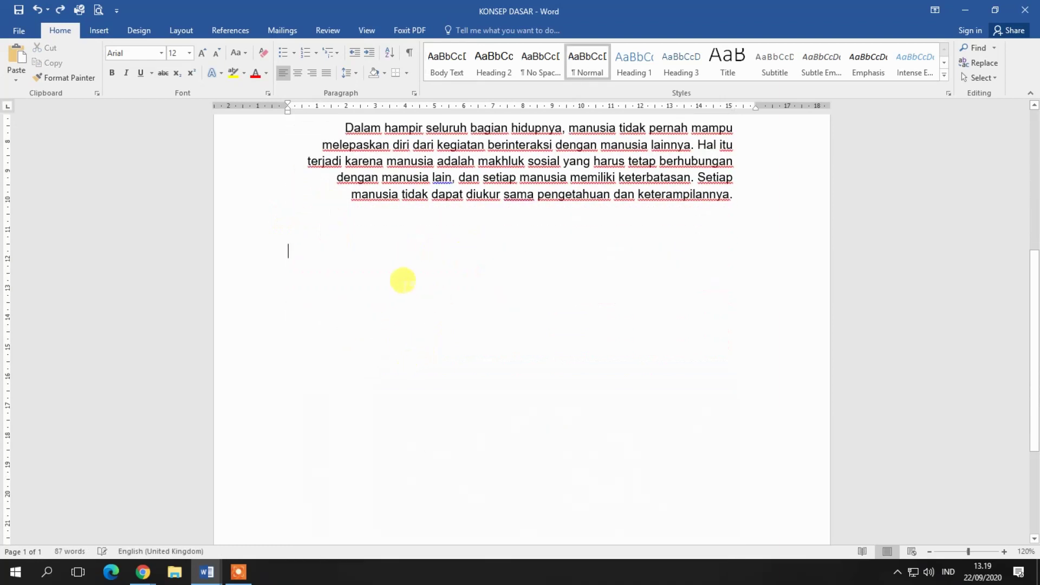
scroll(423, 245, up, 3)
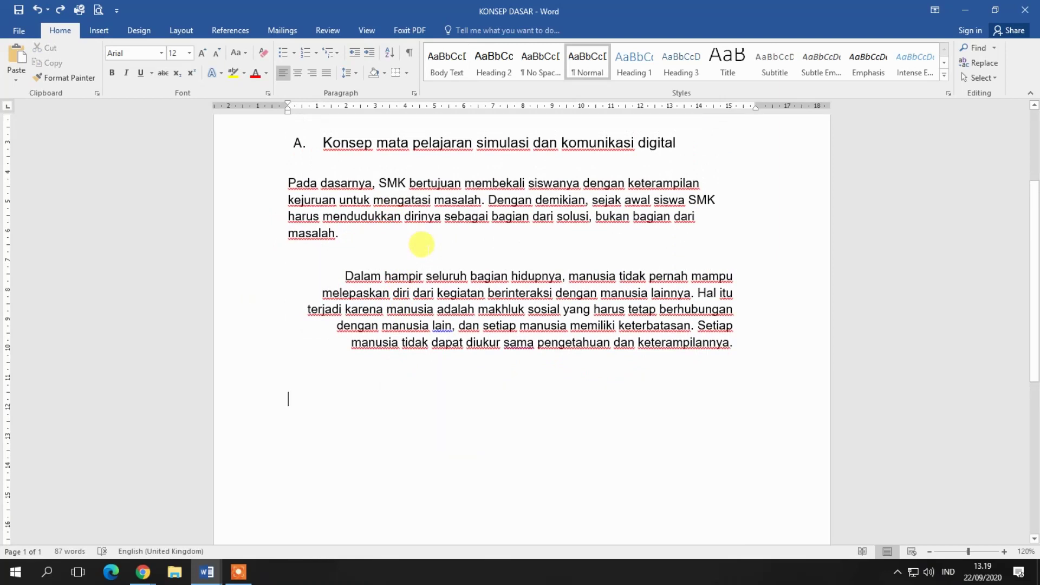
scroll(423, 246, up, 1)
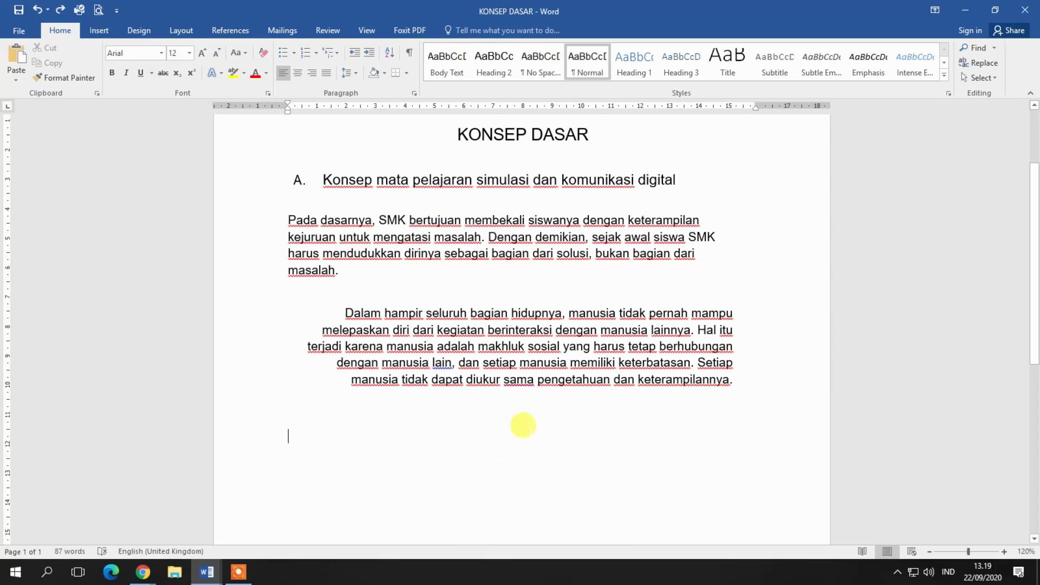
Step: Close the KONSEP DASAR document and the untitled Document1 with Ctrl+W
key(ctrl+w)
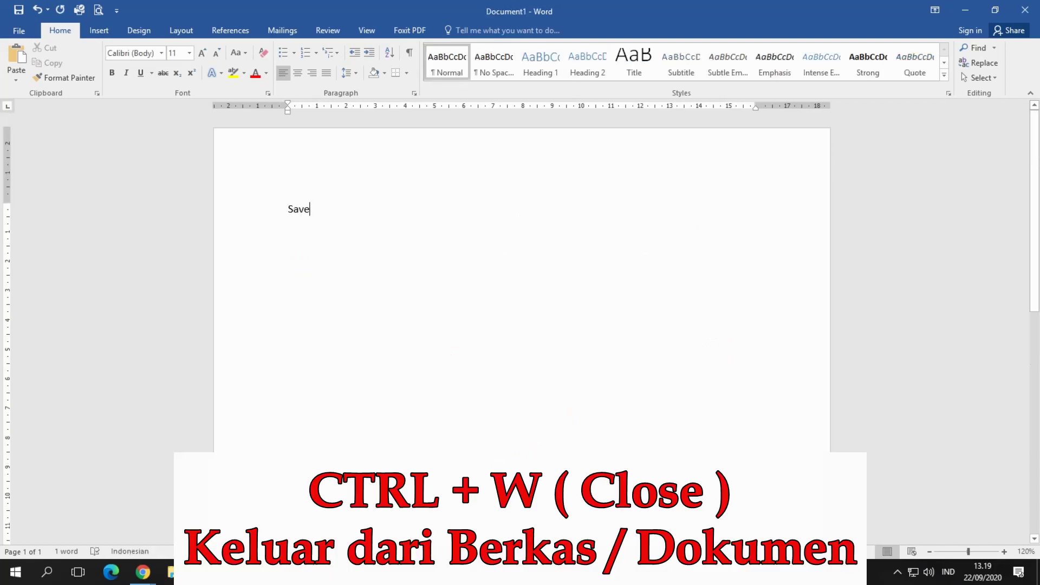
key(ctrl+w)
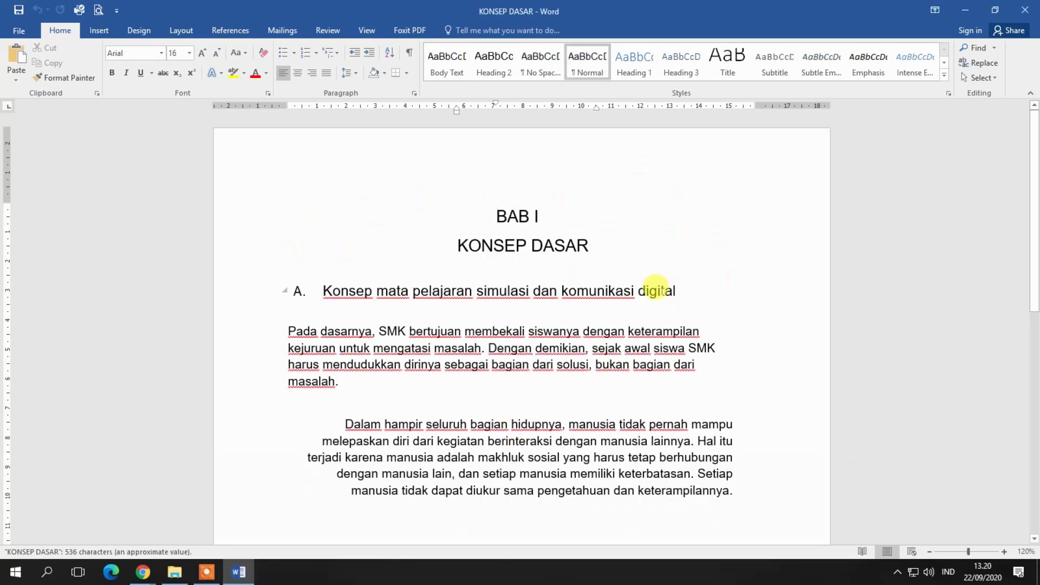
Step: Cut the Pada dasarnya paragraph, leaving 58 words, then undo the cut to restore it
drag(288, 331, 341, 385)
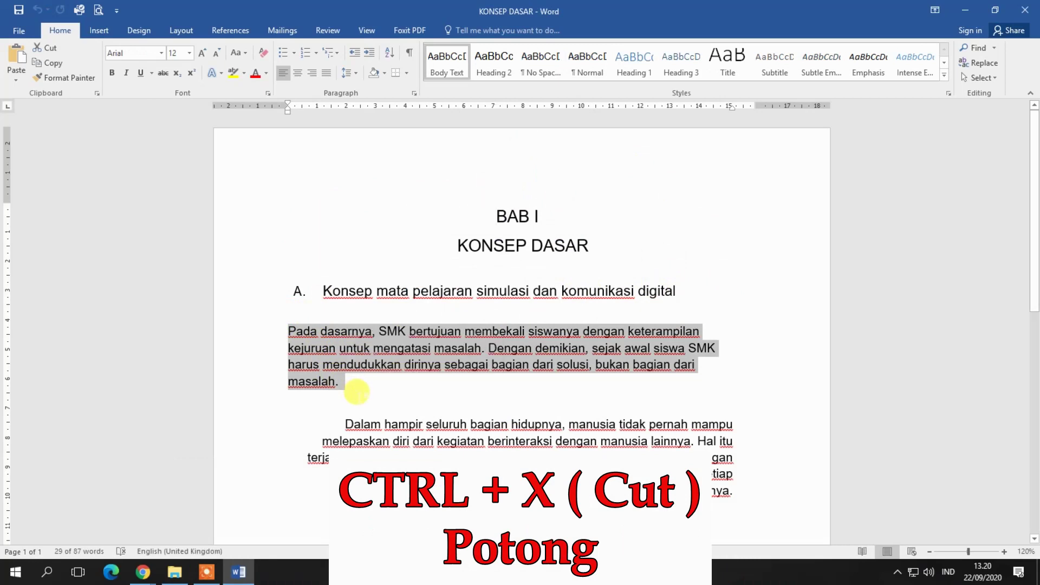
key(ctrl+x)
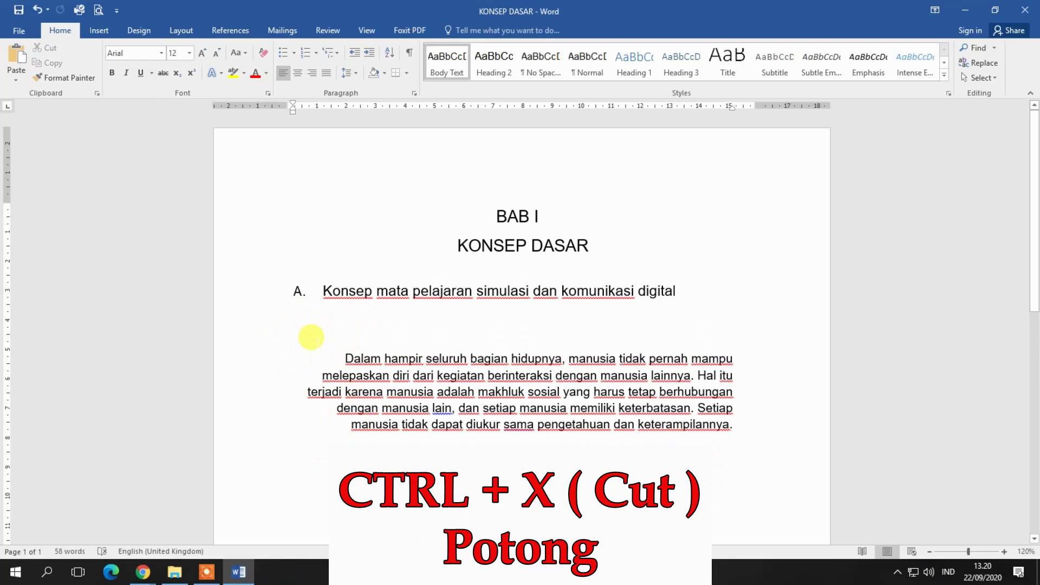
key(ctrl+z)
click(428, 364)
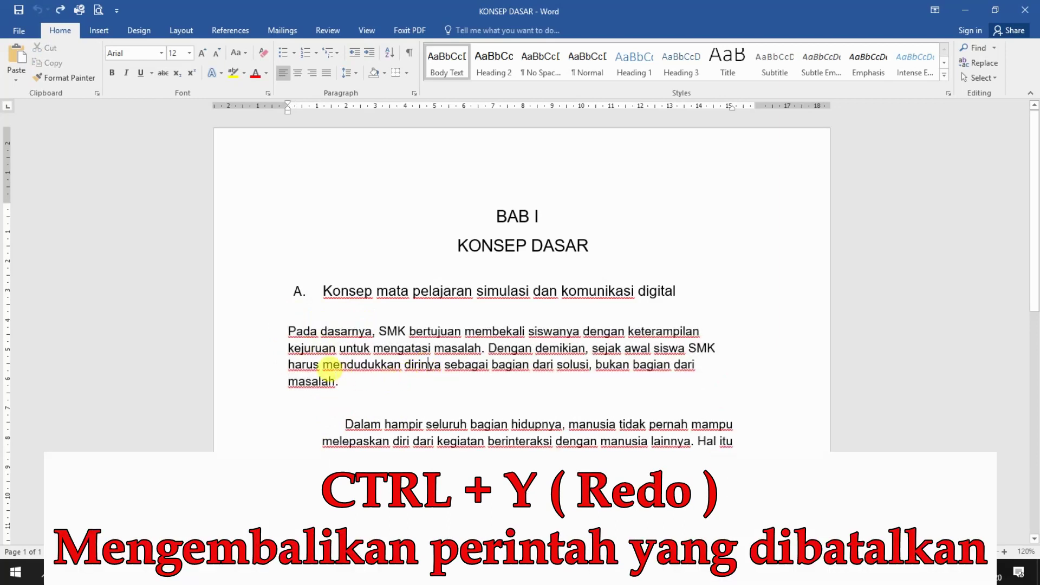
Step: Redo and undo the paragraph's removal twice, ending with it restored, then reselect the paragraph
key(ctrl+y)
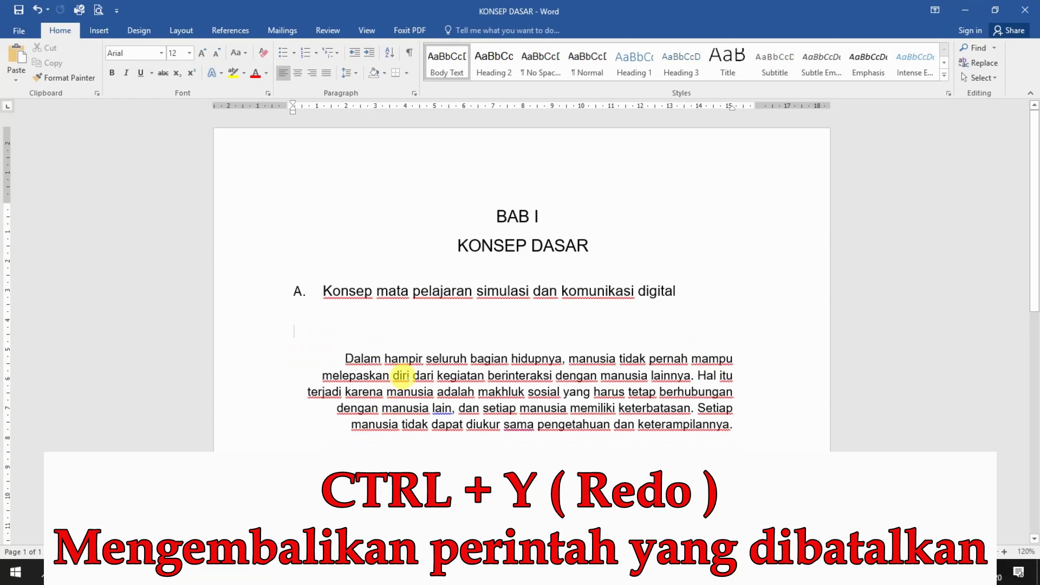
key(ctrl+z)
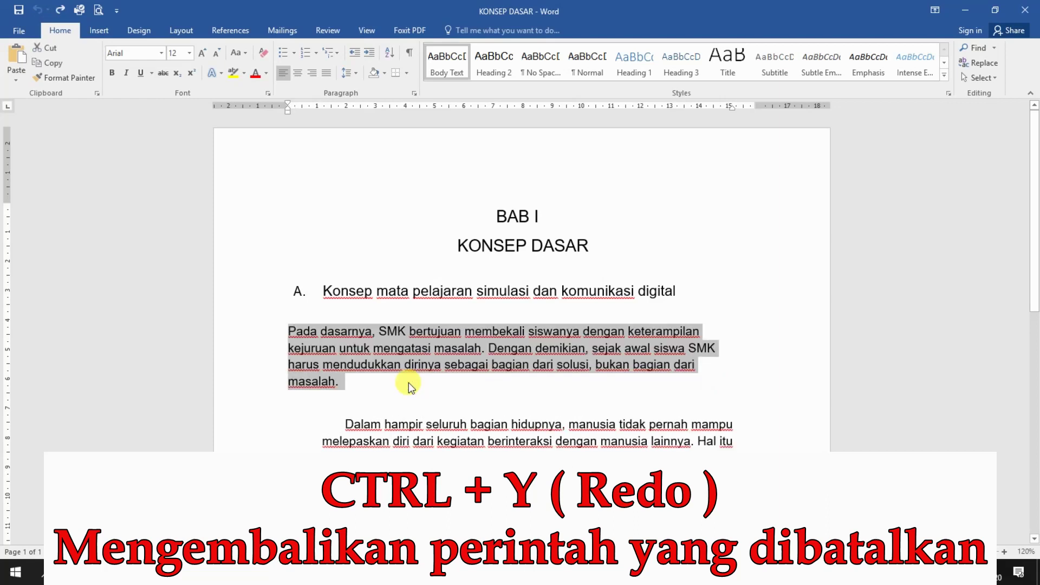
key(ctrl+y)
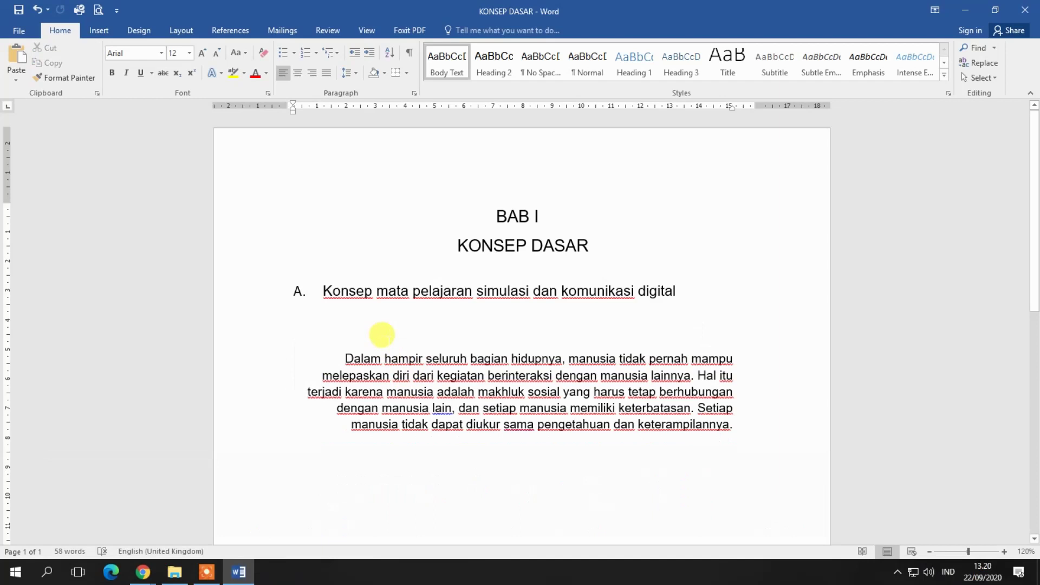
key(ctrl+z)
click(381, 364)
drag(279, 323, 345, 383)
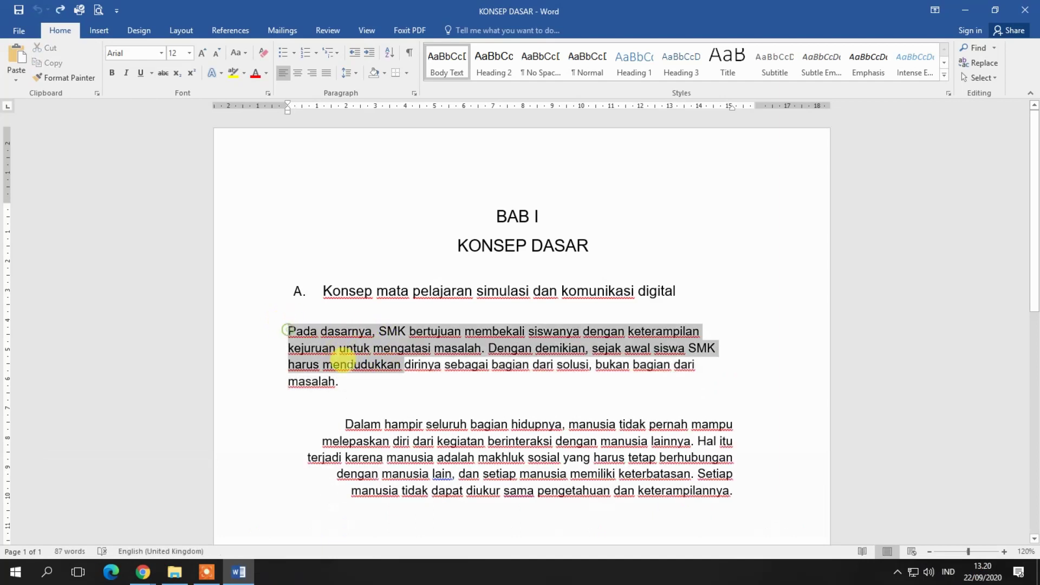
click(301, 79)
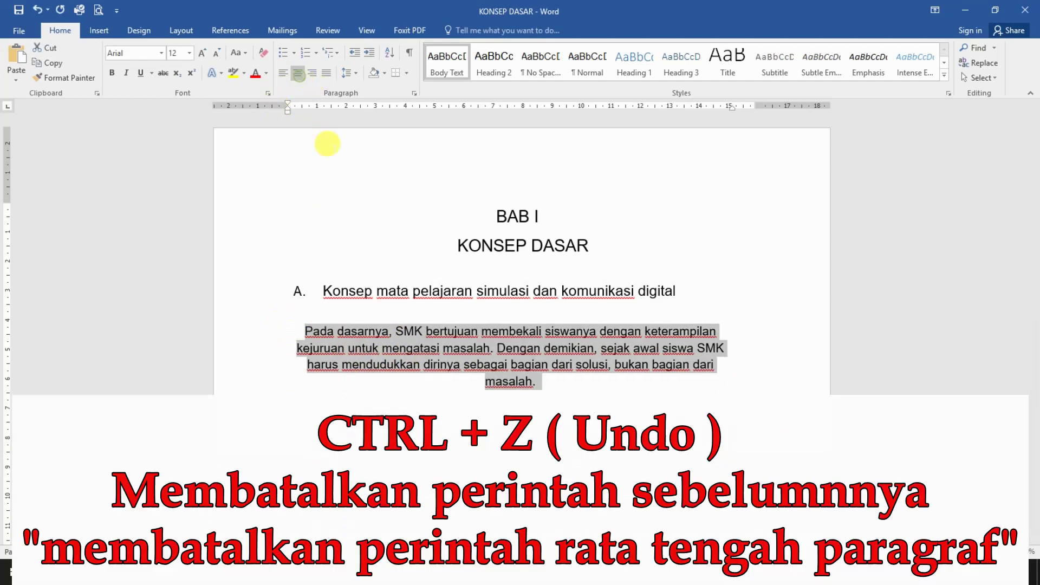
click(140, 72)
click(580, 387)
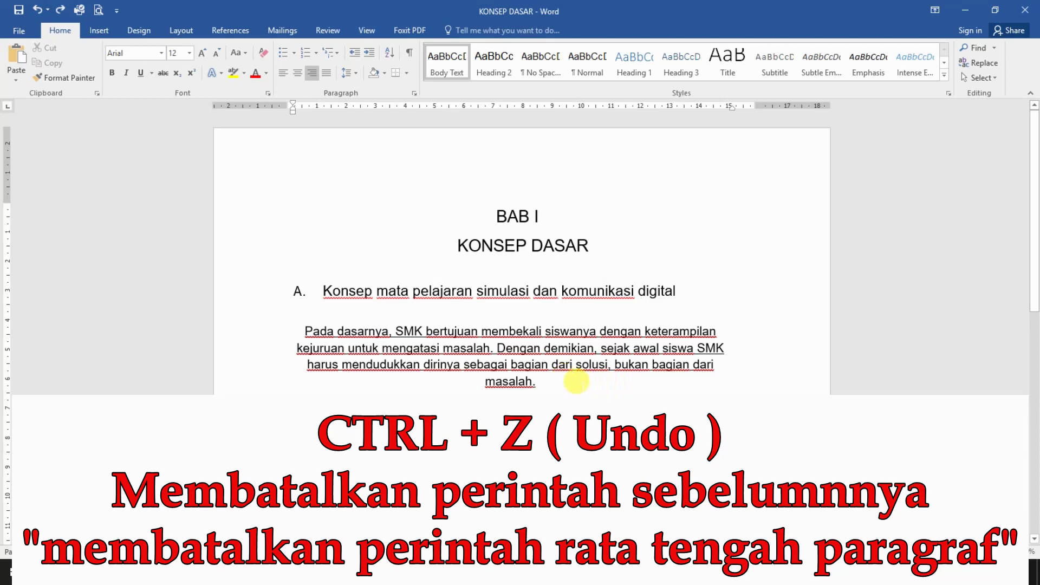
key(ctrl+z)
key(ctrl+z)
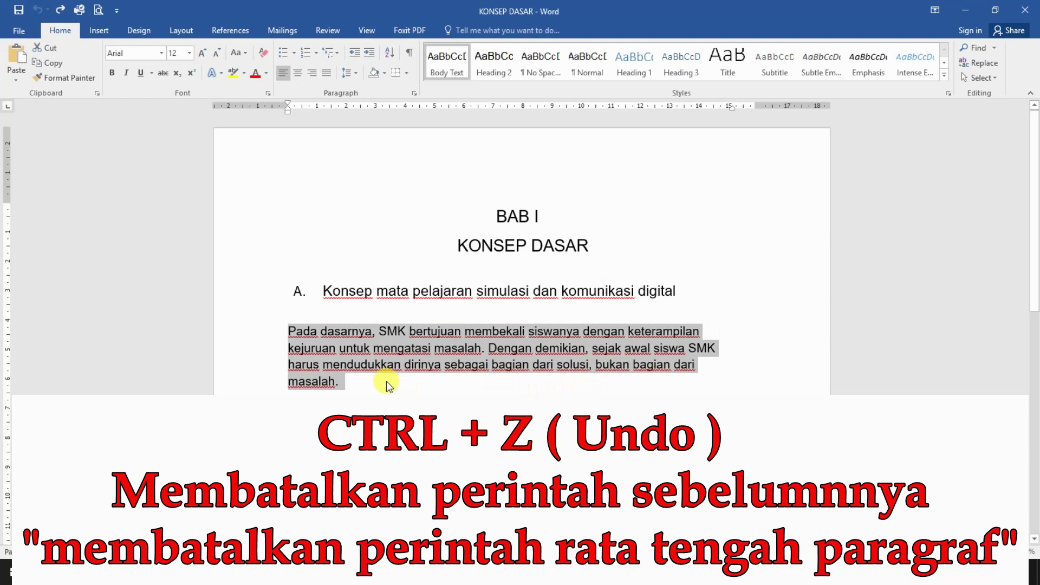
click(392, 382)
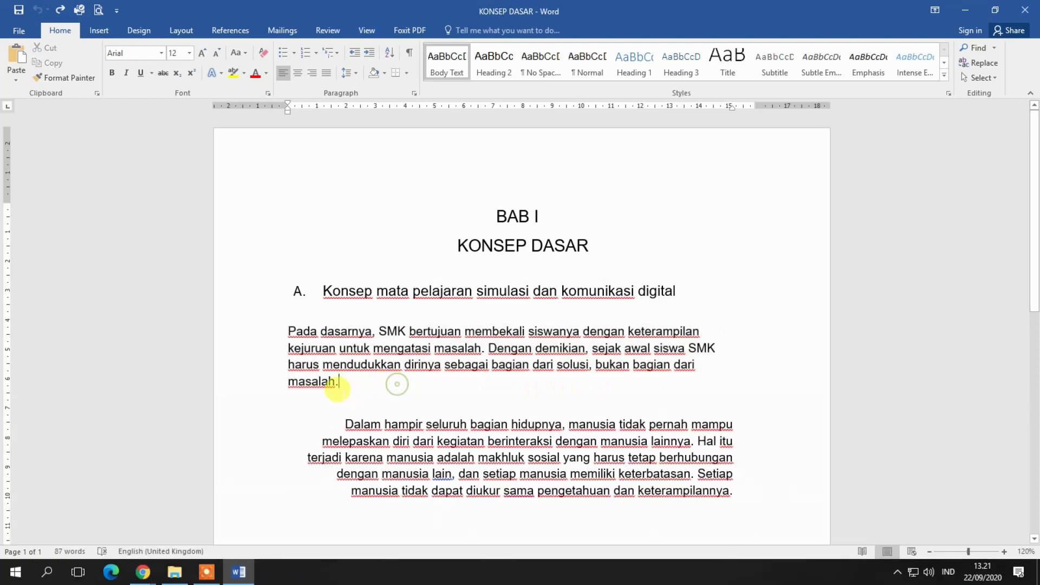